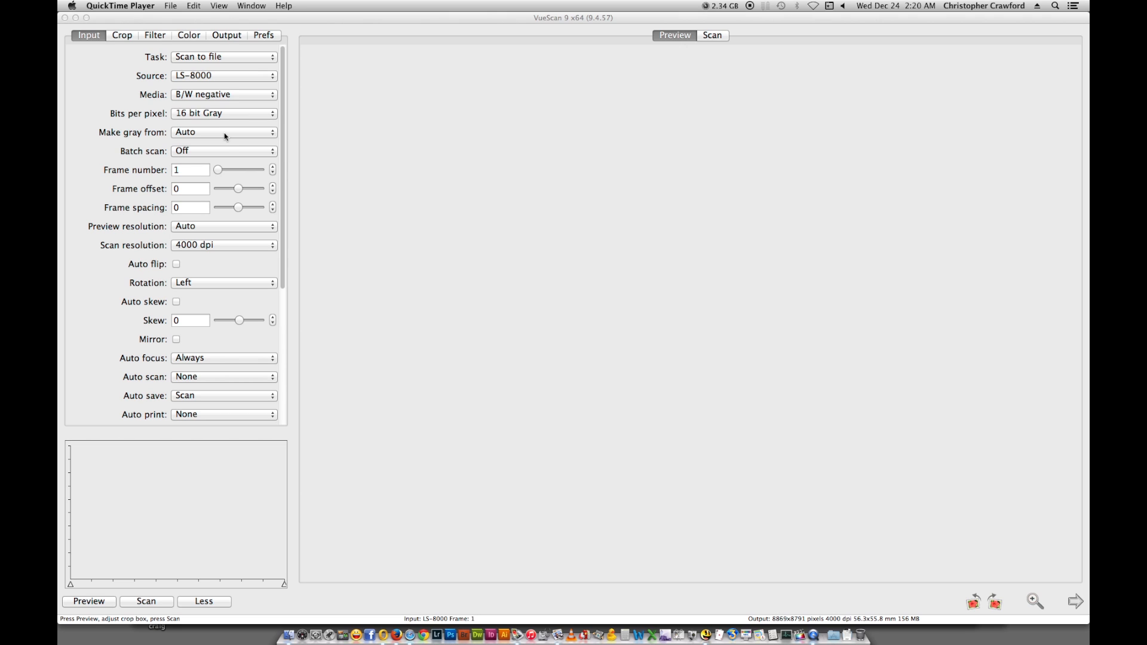
Keep the gray source on Auto and run a preview of the negative
{"action": "left_click", "coordinate": [226, 133]}
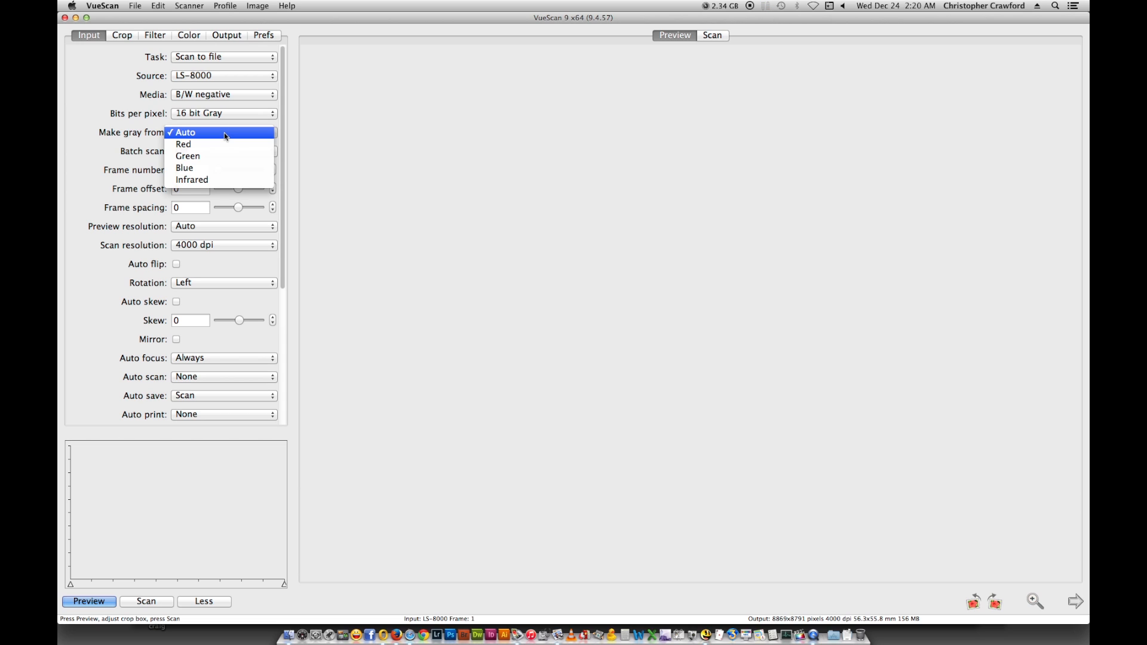
{"action": "left_click", "coordinate": [225, 137]}
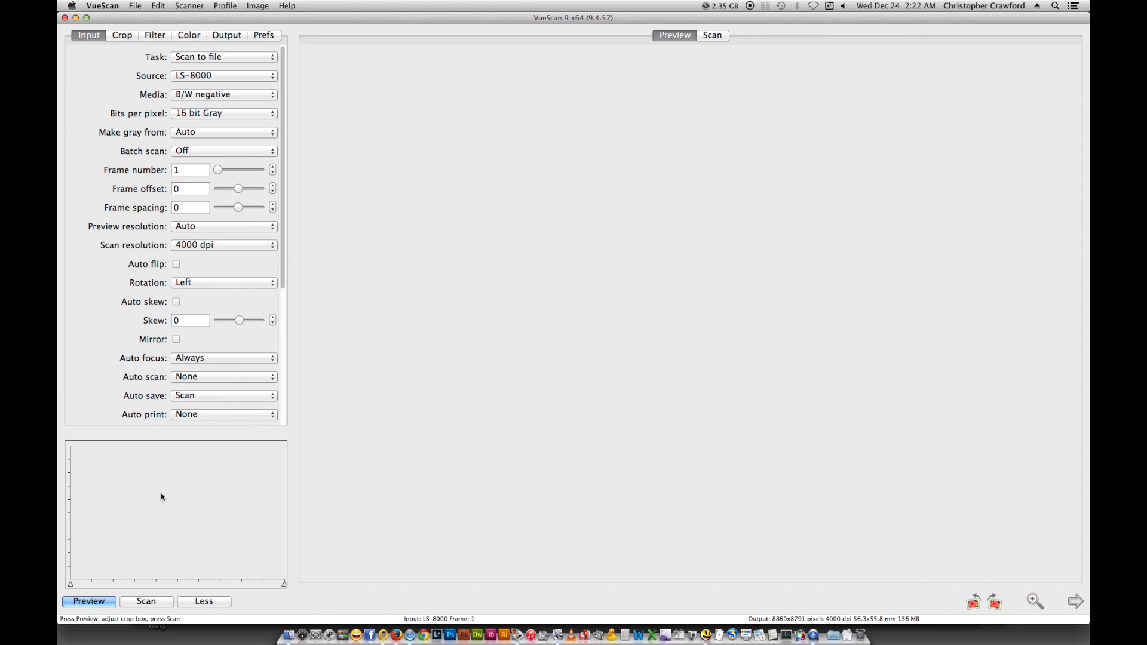
{"action": "left_click", "coordinate": [103, 603]}
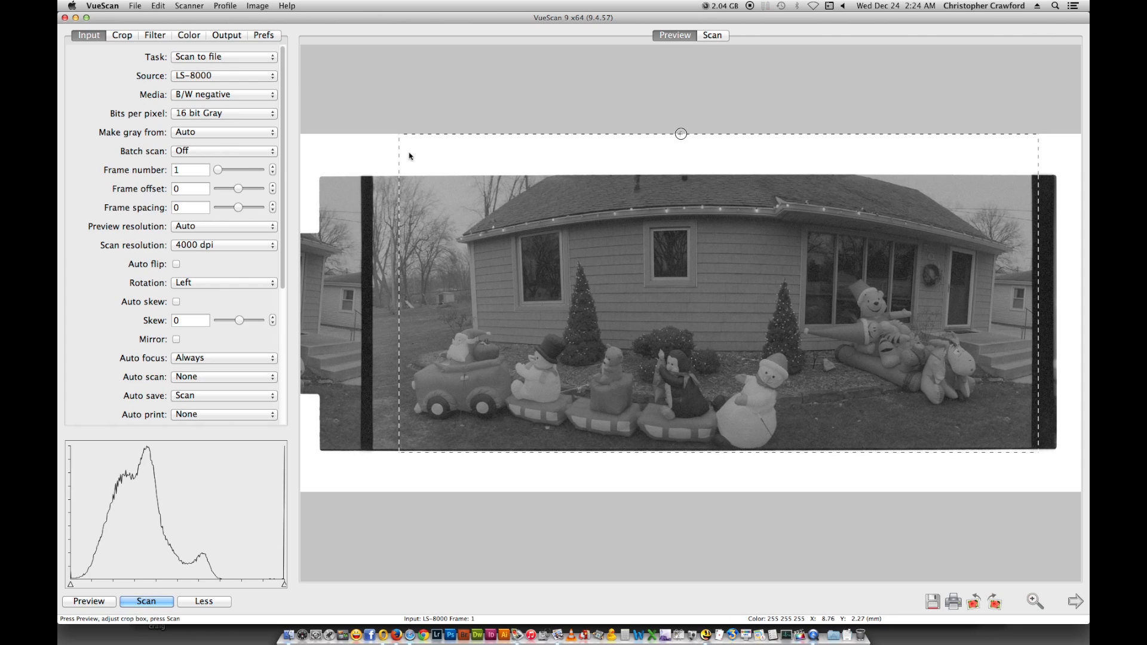
Fit the crop box to the panoramic house frame, about 57.9 × 23.9 mm, and move the focus point onto the central bush
{"action": "left_click_drag", "start_coordinate": [399, 142], "coordinate": [374, 146]}
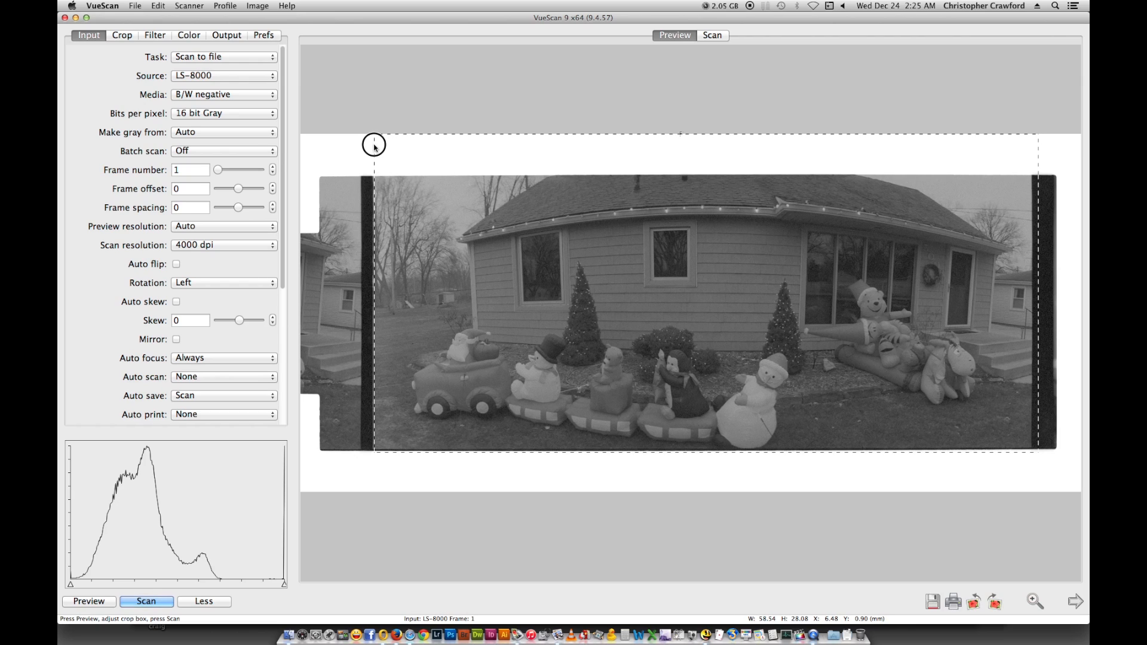
{"action": "left_click_drag", "start_coordinate": [374, 147], "coordinate": [373, 146]}
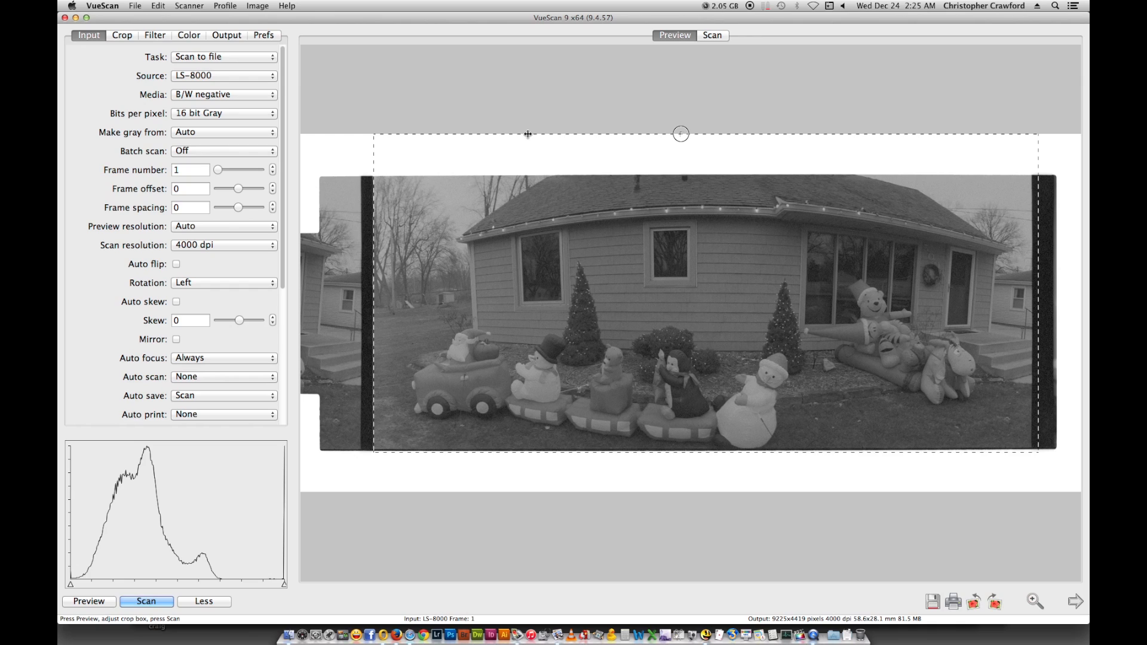
{"action": "left_click_drag", "start_coordinate": [528, 134], "coordinate": [527, 178]}
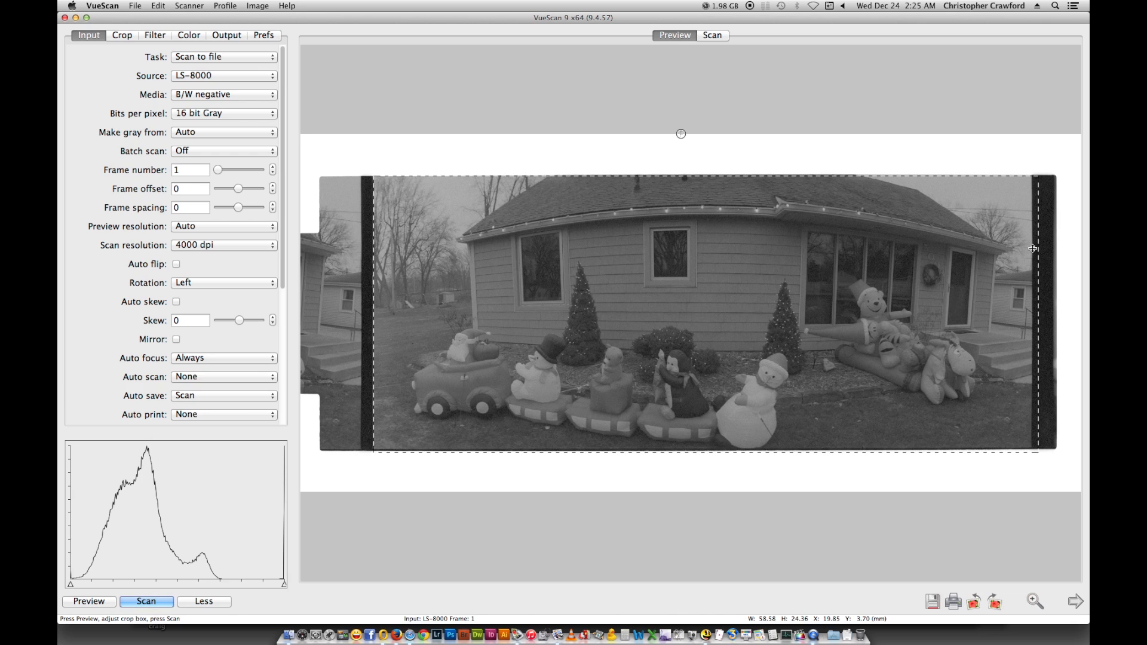
{"action": "left_click_drag", "start_coordinate": [1039, 323], "coordinate": [1032, 321]}
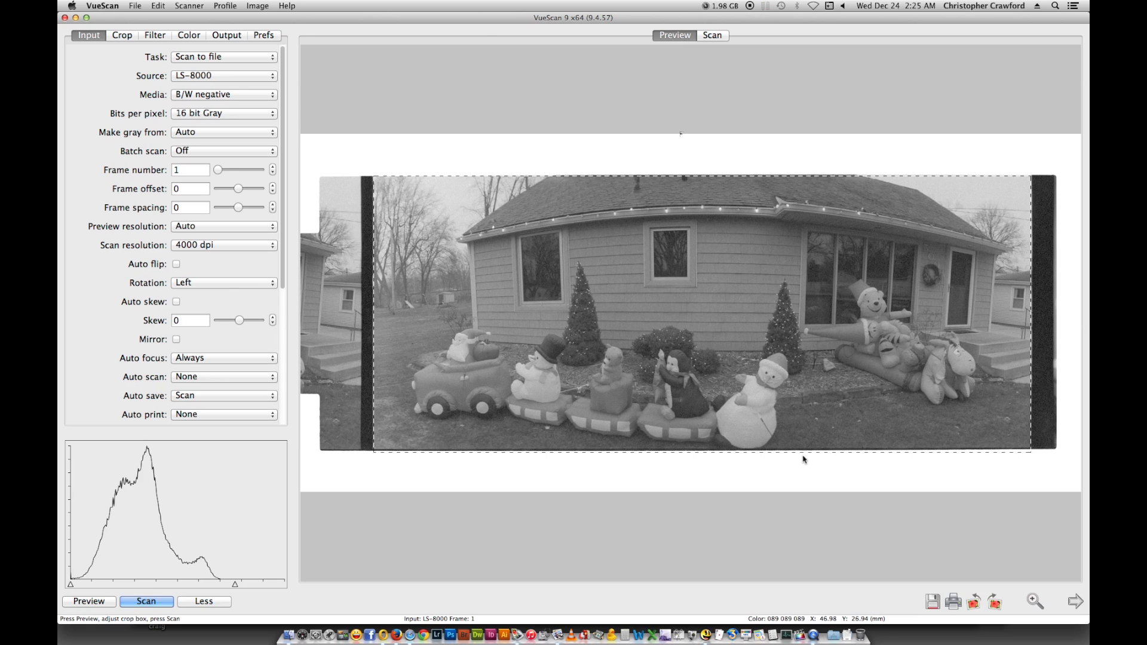
{"action": "left_click_drag", "start_coordinate": [788, 454], "coordinate": [788, 451]}
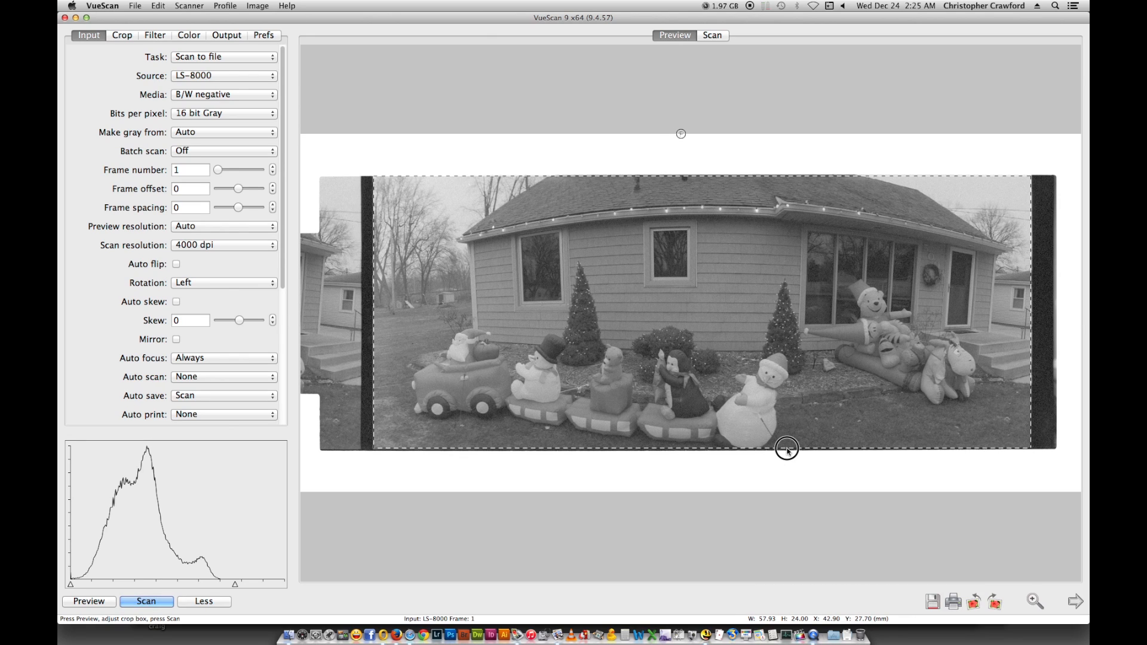
{"action": "left_click_drag", "start_coordinate": [786, 449], "coordinate": [787, 447]}
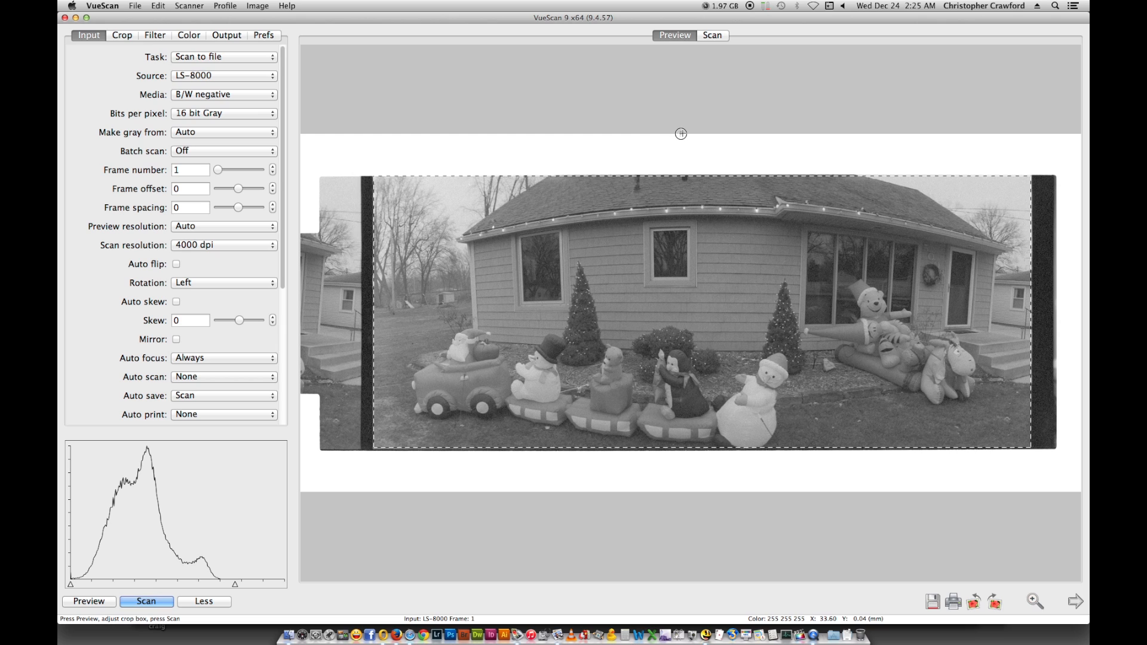
{"action": "left_click_drag", "start_coordinate": [681, 134], "coordinate": [677, 339]}
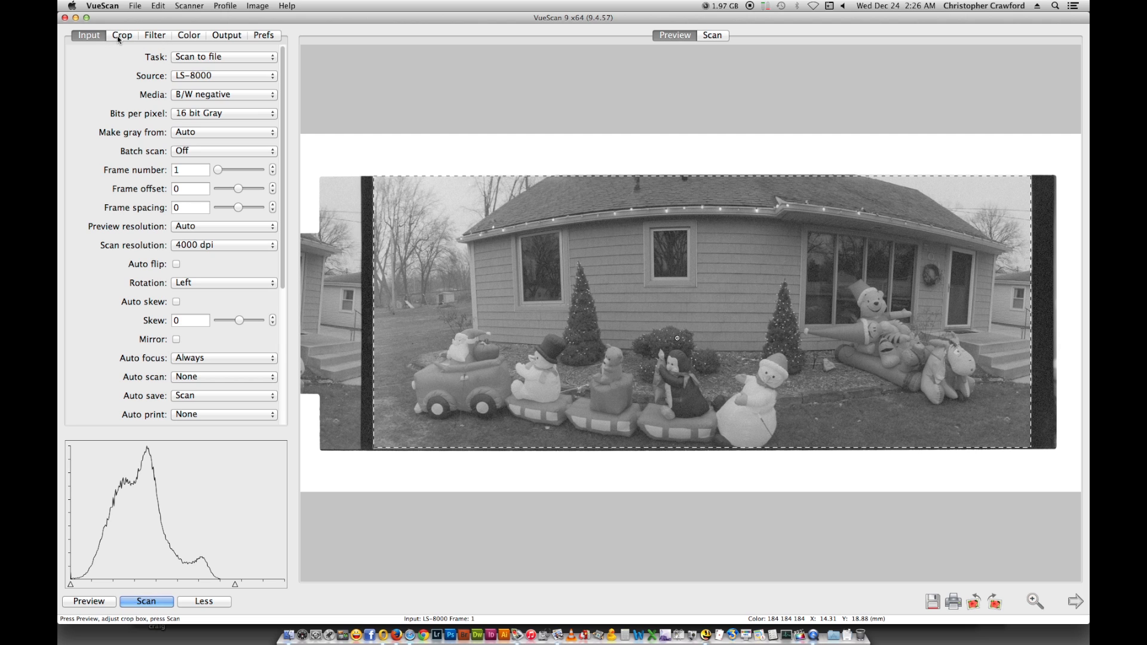
Examine the filter and crop settings, and bring up the color settings
{"action": "left_click_drag", "start_coordinate": [183, 18], "coordinate": [186, 17]}
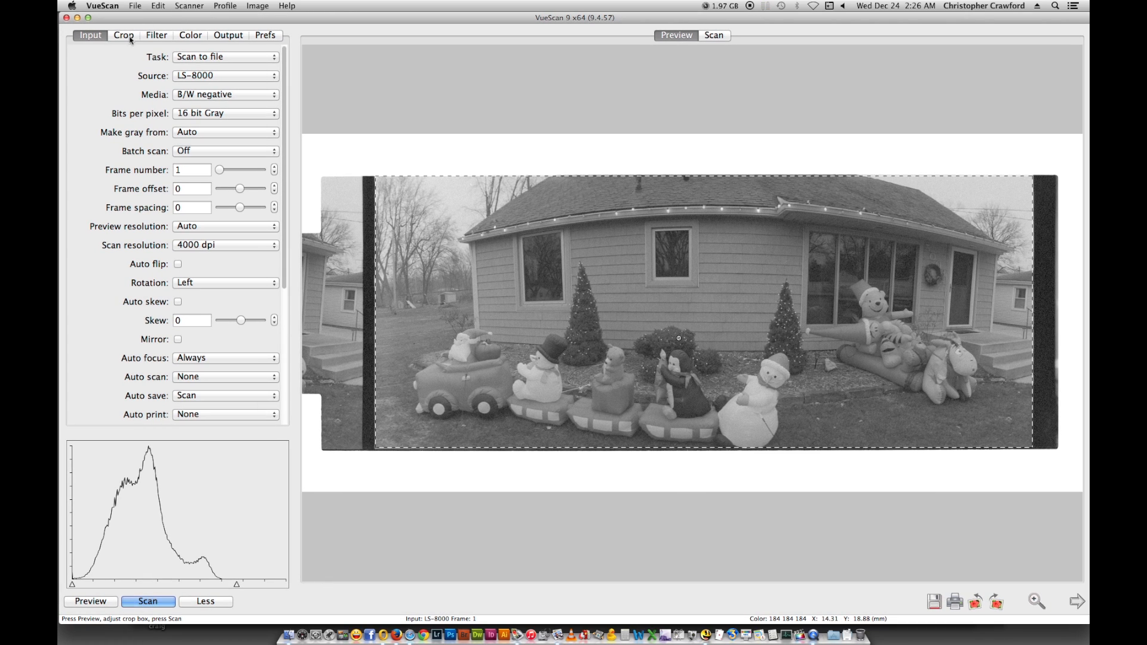
{"action": "left_click", "coordinate": [157, 39]}
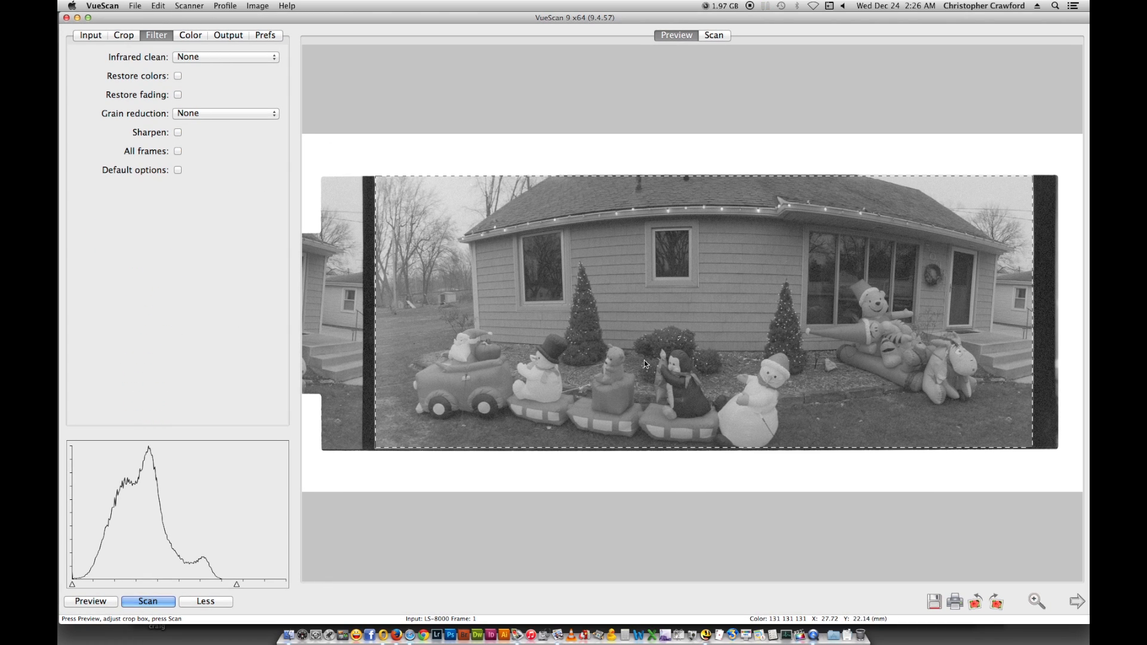
{"action": "left_click", "coordinate": [126, 40]}
{"action": "left_click", "coordinate": [196, 37]}
{"action": "mouse_move", "coordinate": [461, 16]}
{"action": "left_mouse_down"}
{"action": "mouse_move", "coordinate": [460, 30]}
{"action": "mouse_move", "coordinate": [461, 5]}
{"action": "left_mouse_up"}
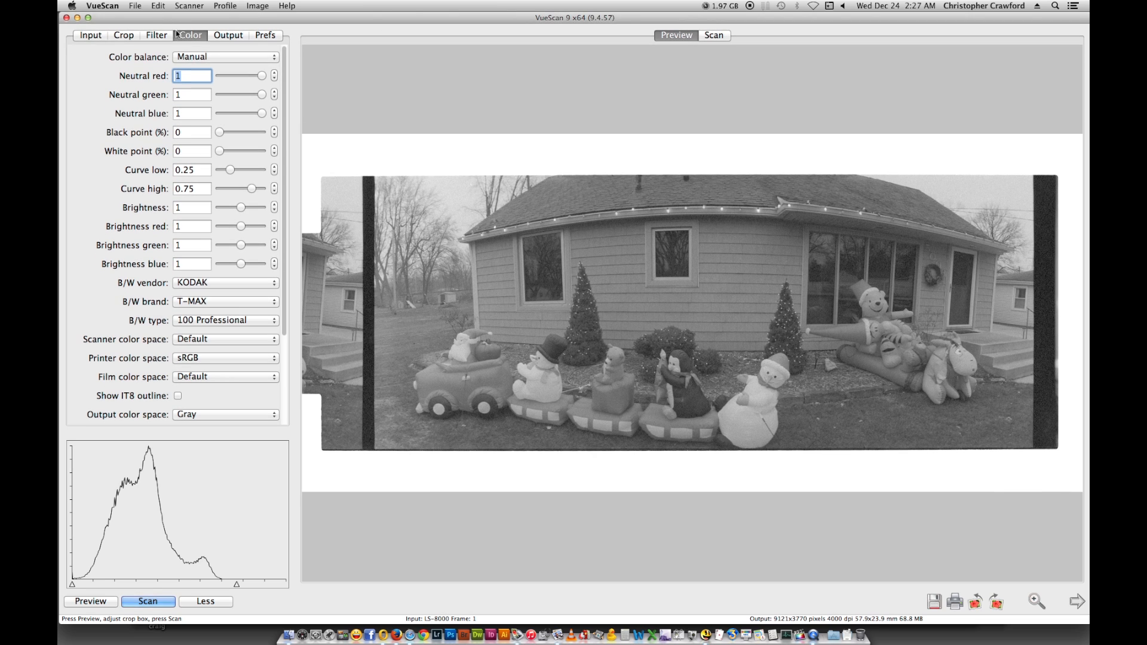
Keep the color balance on Manual and the B/W film brand on T-MAX
{"action": "left_click", "coordinate": [219, 58]}
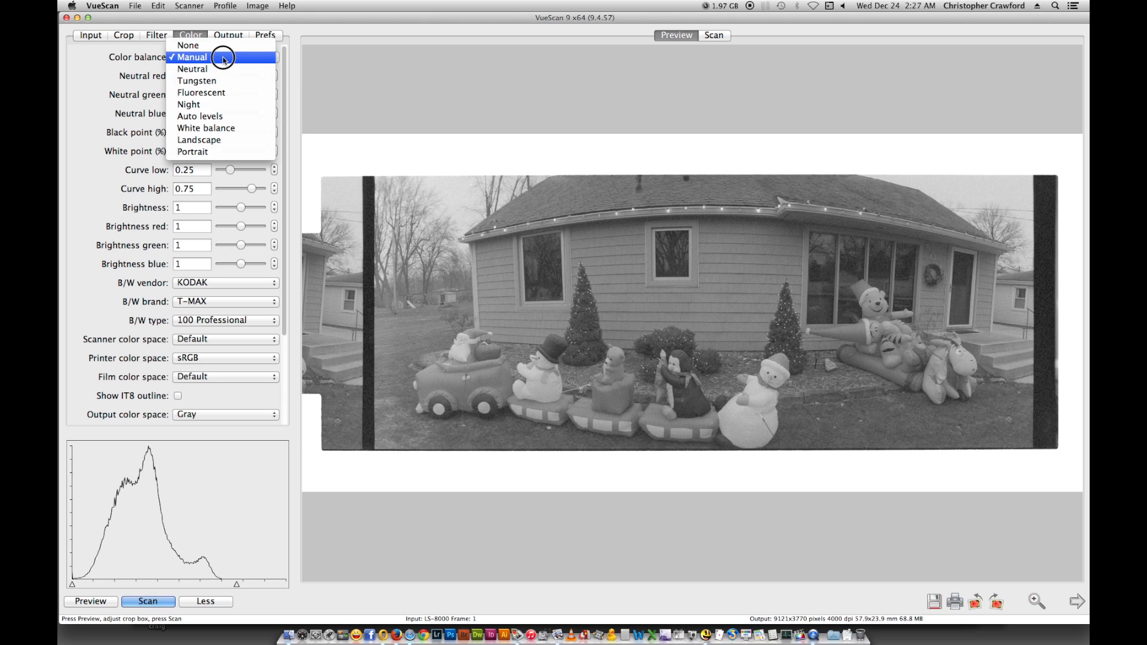
{"action": "left_click", "coordinate": [224, 60]}
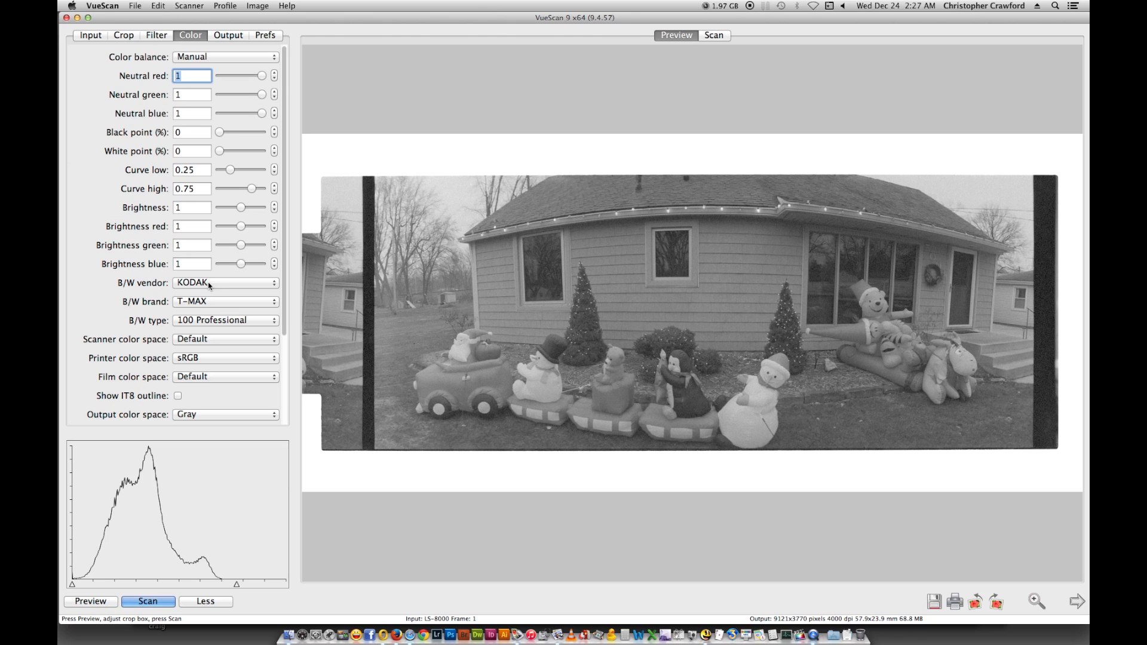
{"action": "left_click_drag", "start_coordinate": [494, 19], "coordinate": [494, 19]}
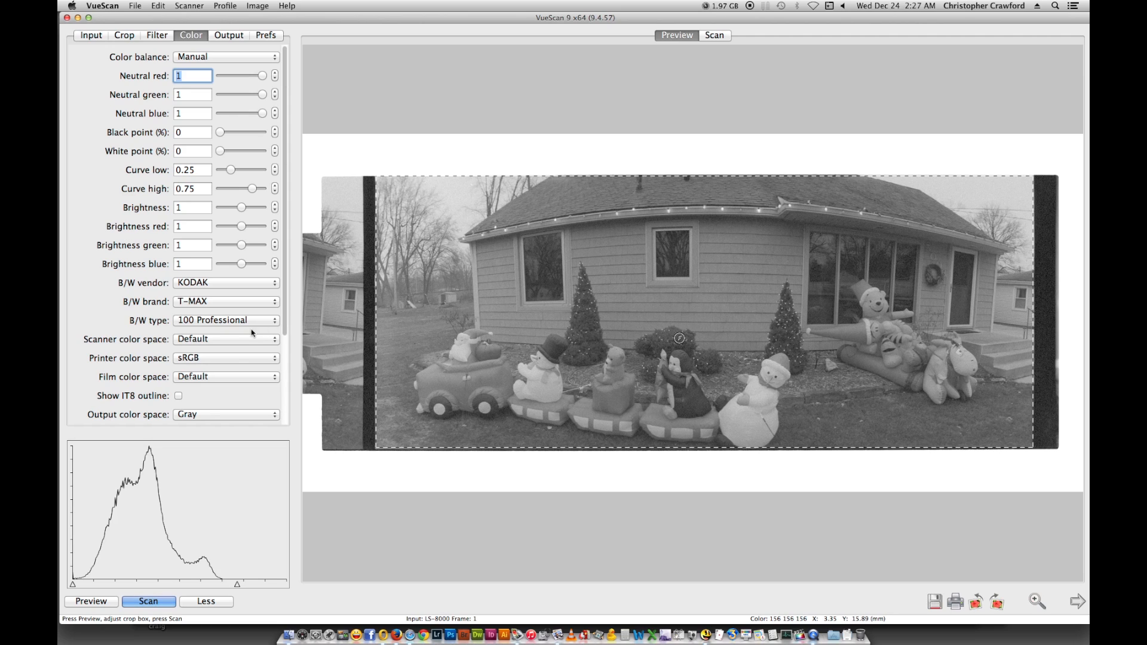
{"action": "left_click", "coordinate": [214, 303]}
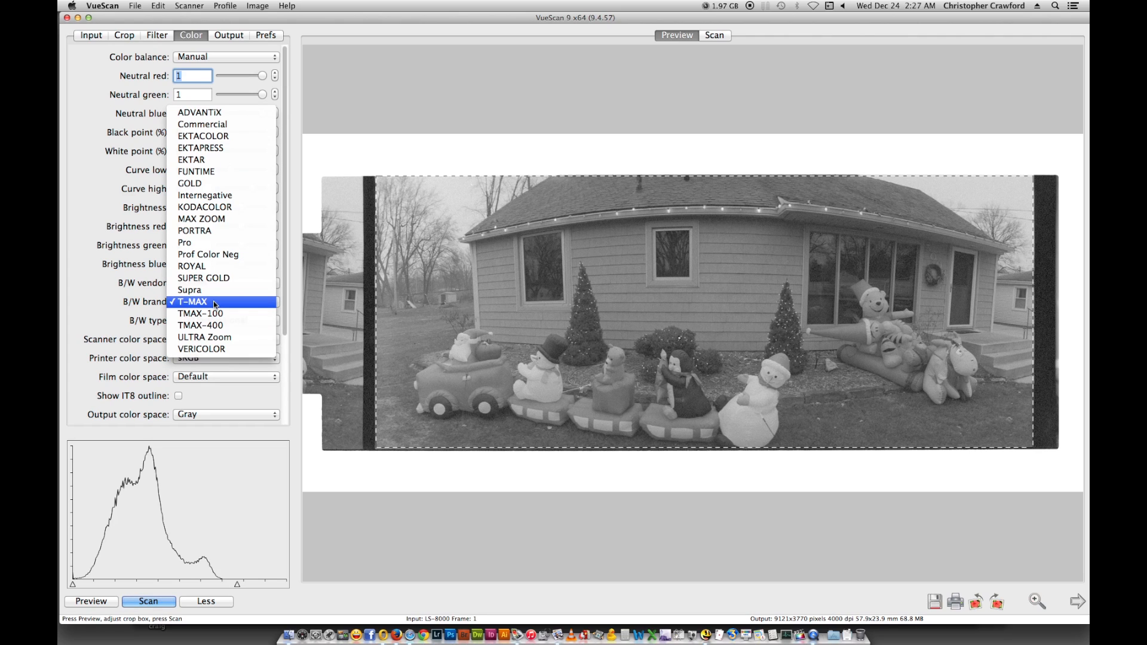
{"action": "left_click", "coordinate": [213, 301]}
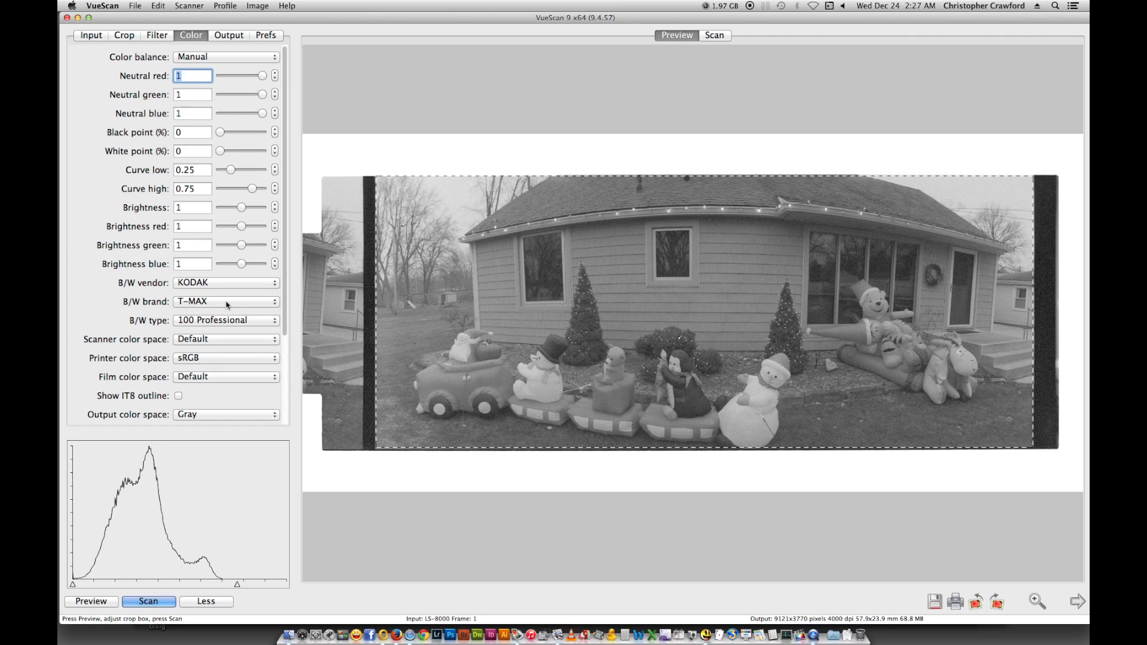
Try the 400 Professional B/W film type on the preview, and return it to 100 Professional
{"action": "left_click", "coordinate": [240, 321]}
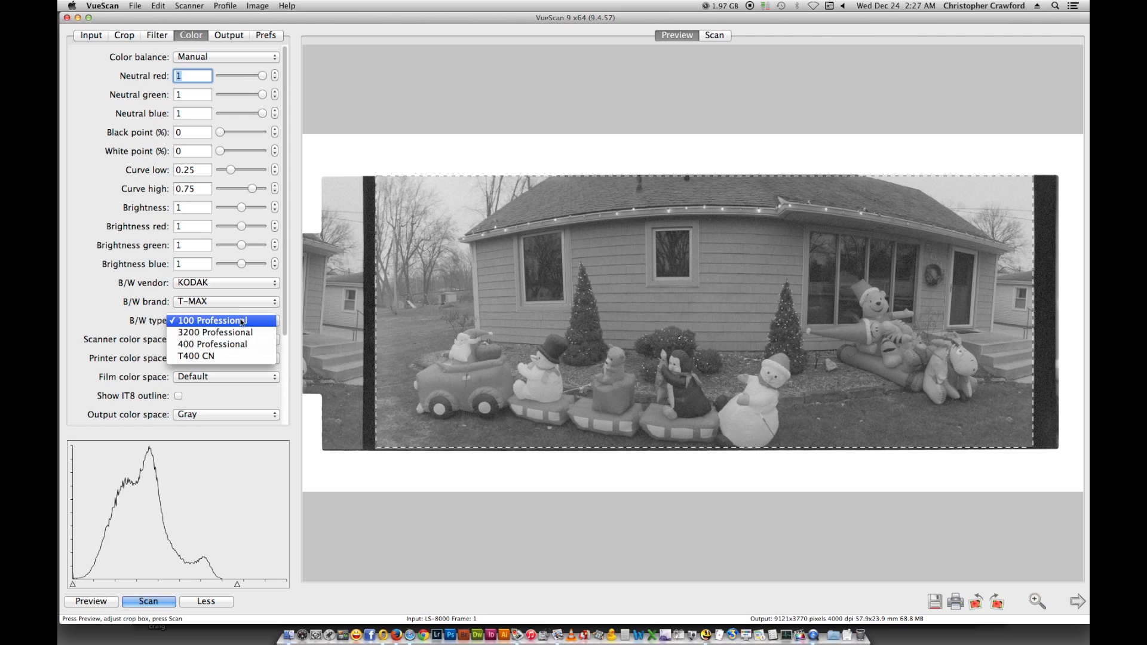
{"action": "left_click", "coordinate": [233, 345]}
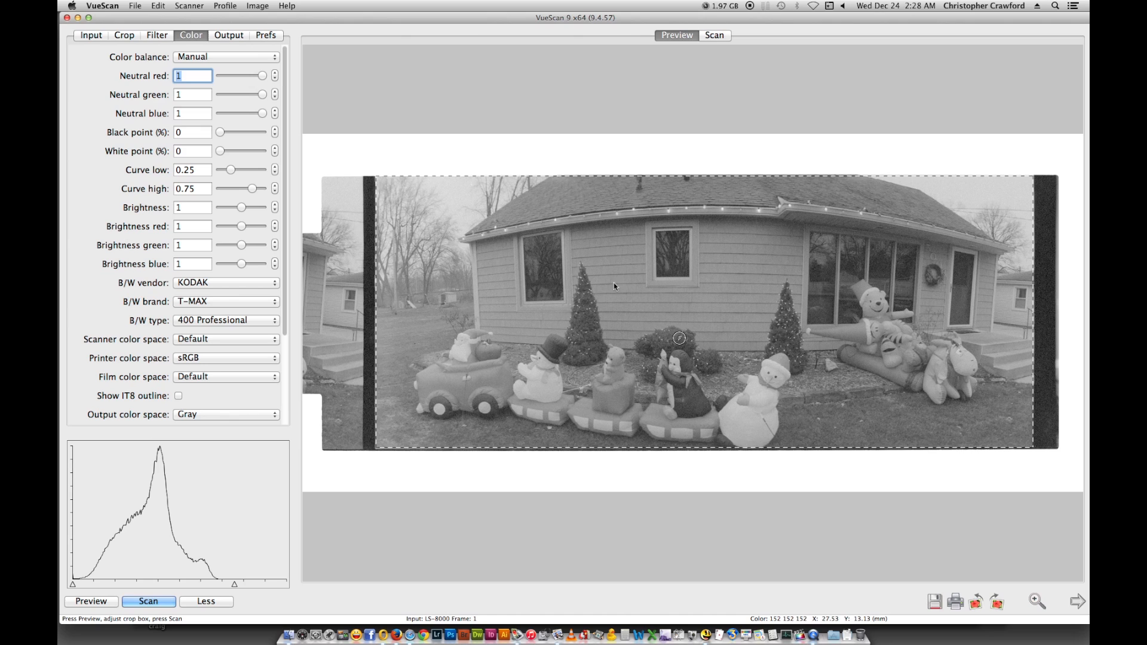
{"action": "left_click", "coordinate": [241, 319]}
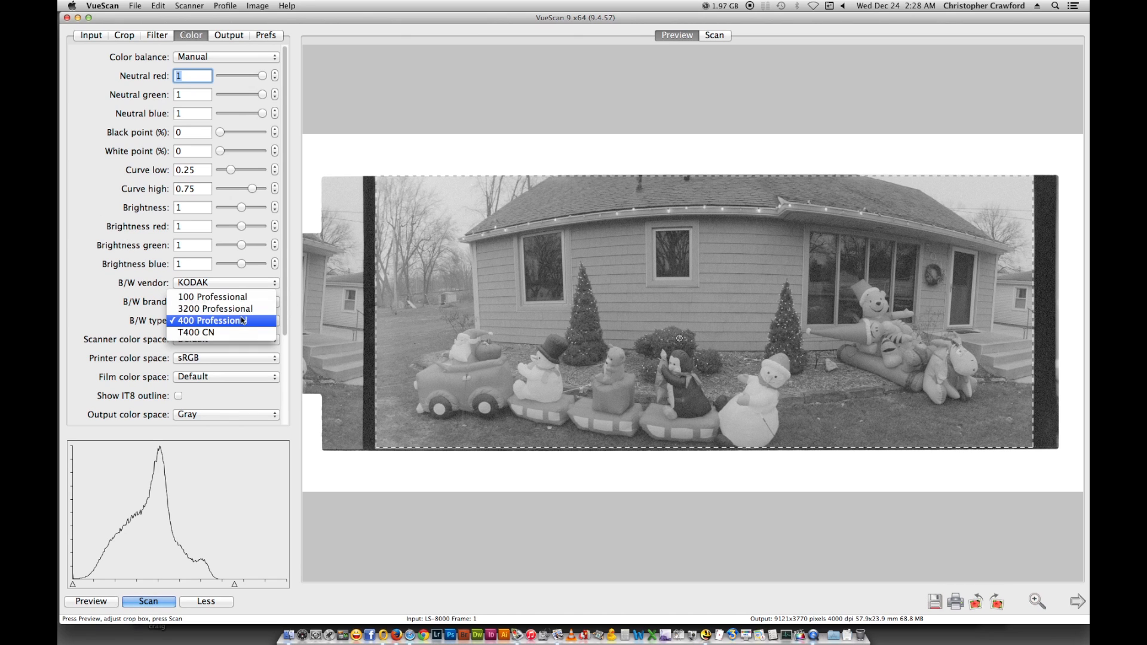
{"action": "left_click", "coordinate": [248, 298]}
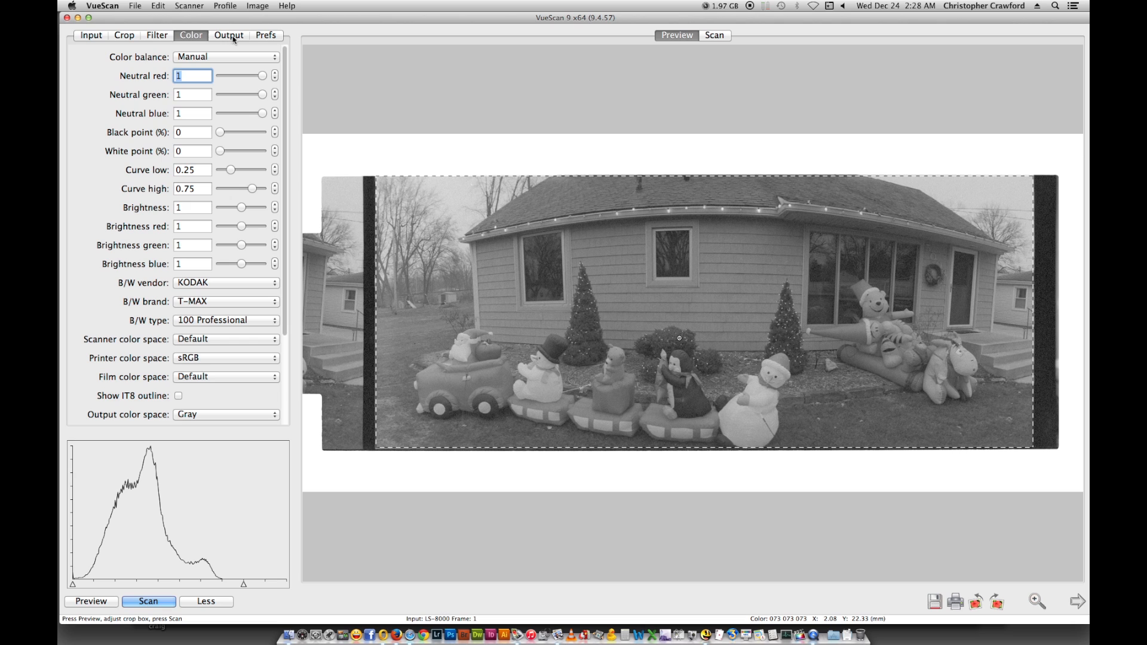
Review the remaining color settings and the TIFF output settings, and scan the cropped frame
{"action": "left_click_drag", "start_coordinate": [284, 104], "coordinate": [285, 230]}
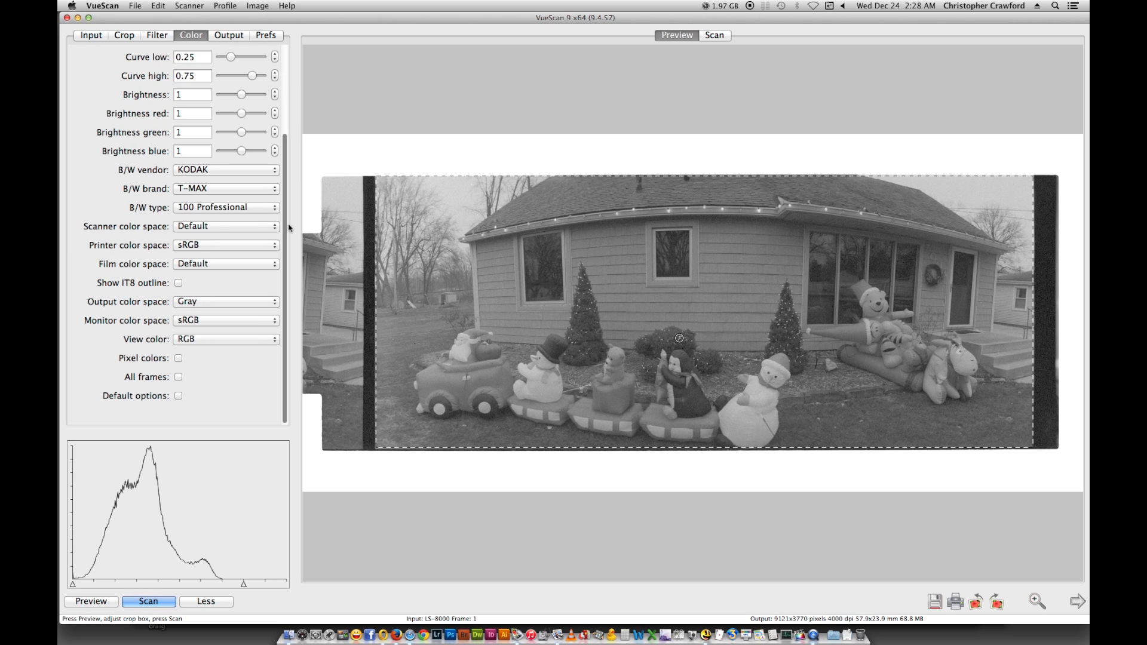
{"action": "left_click", "coordinate": [229, 37]}
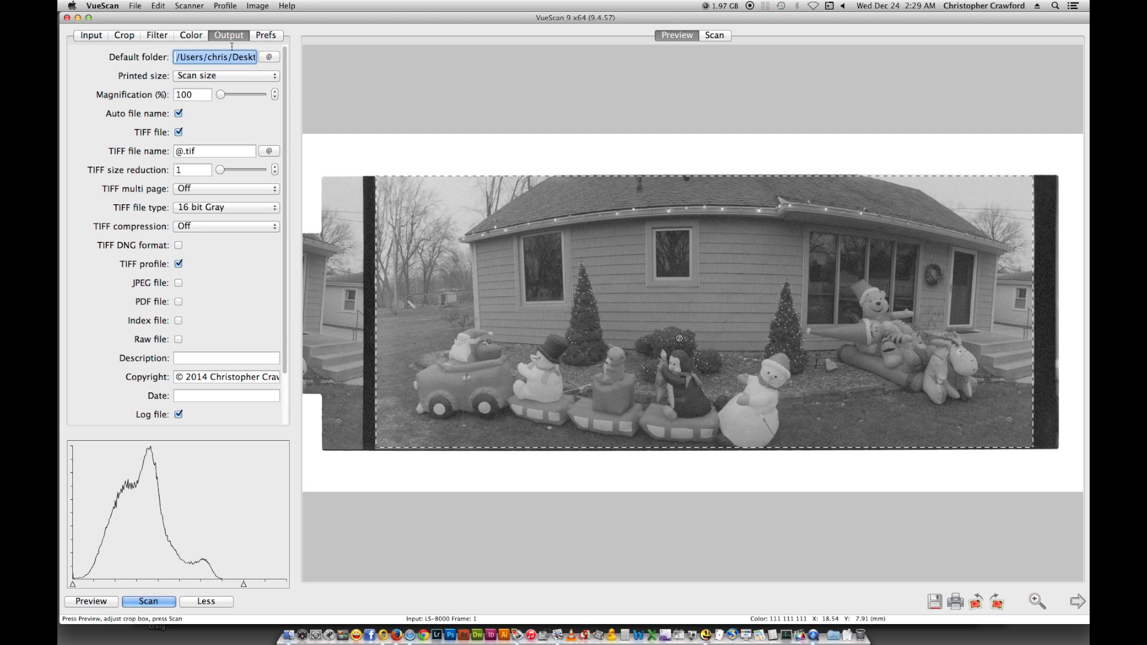
{"action": "left_click", "coordinate": [154, 600]}
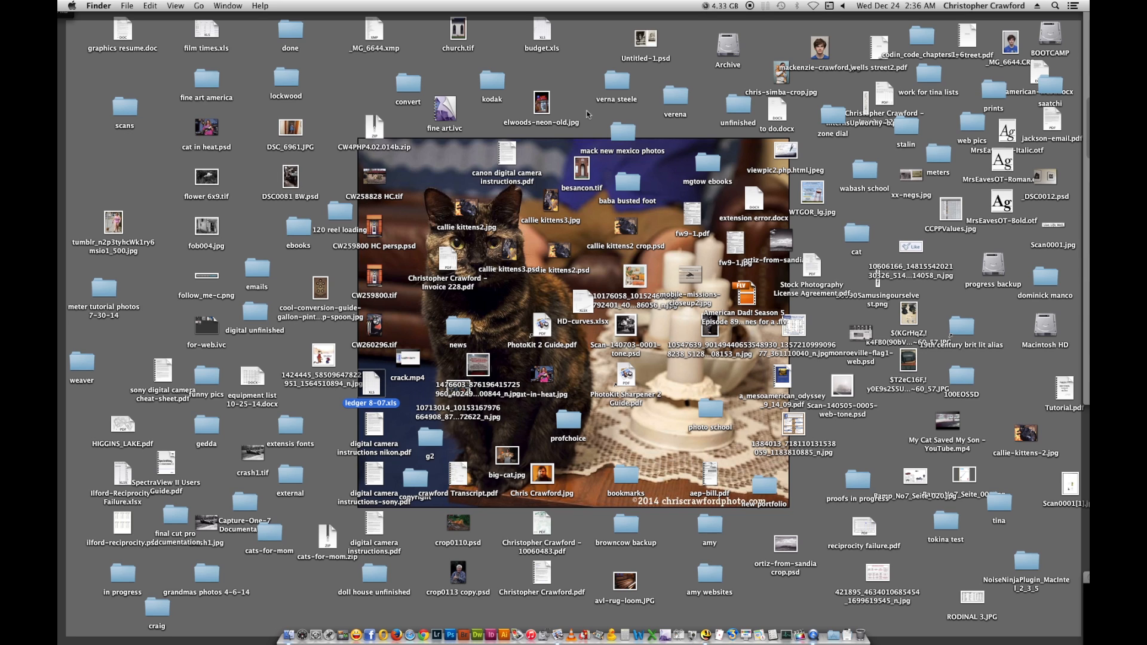
Open Scan-141224-0001.tif from the desktop's scans folder in Photoshop, show it full screen and collapse the History panel
{"action": "double_click", "coordinate": [135, 111]}
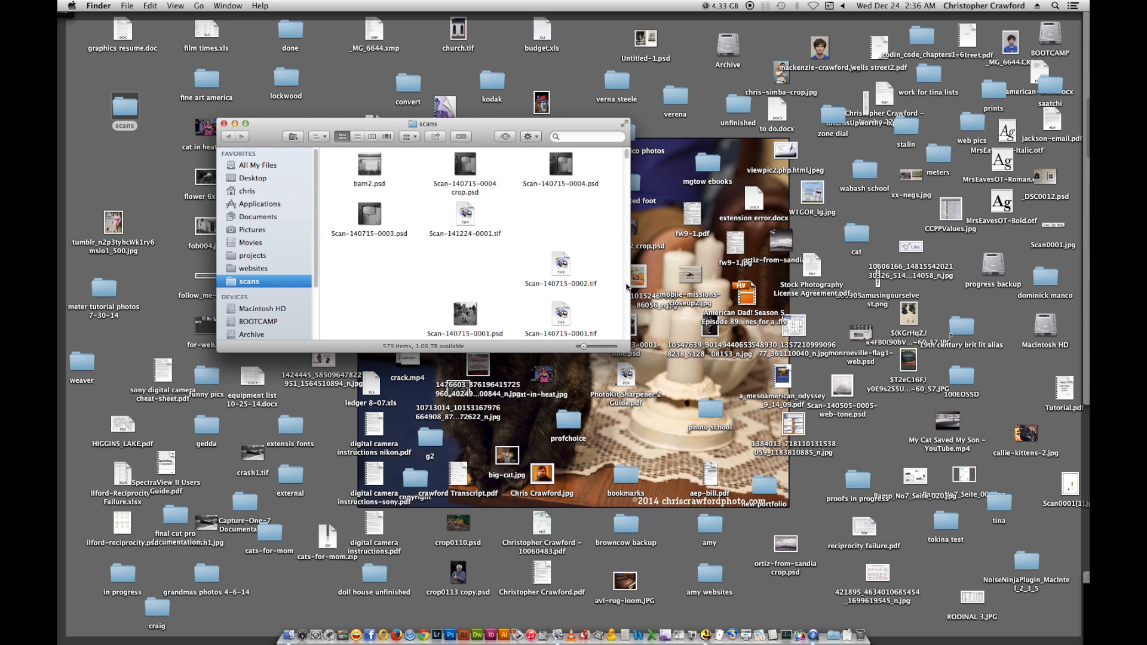
{"action": "left_click_drag", "start_coordinate": [469, 218], "coordinate": [455, 627]}
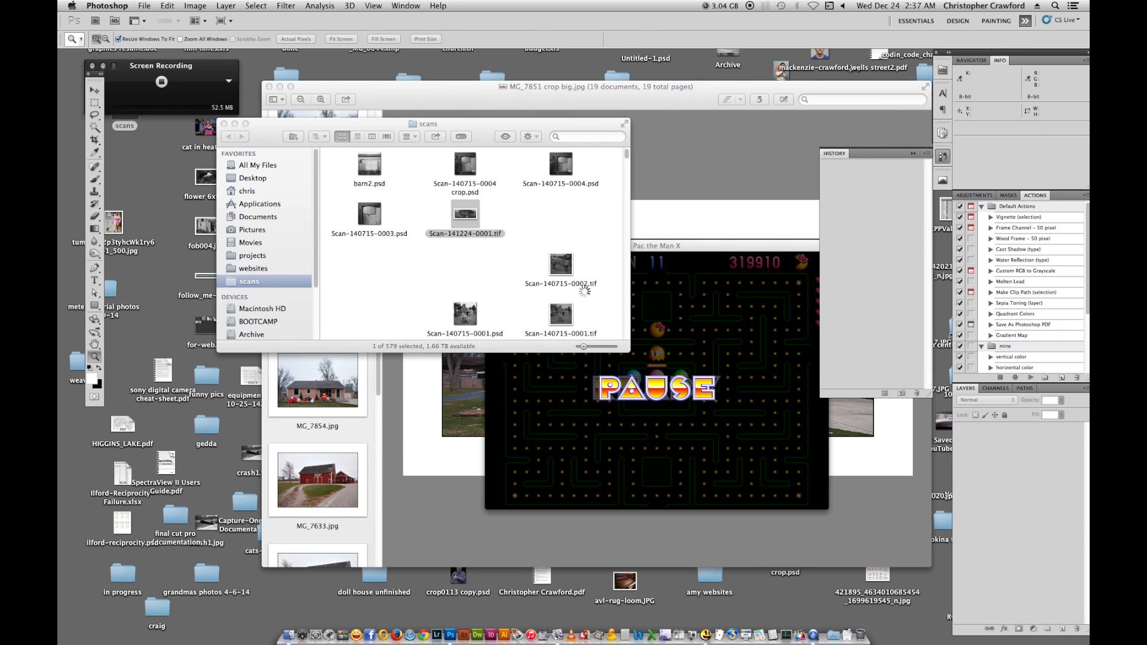
{"action": "key", "text": "f"}
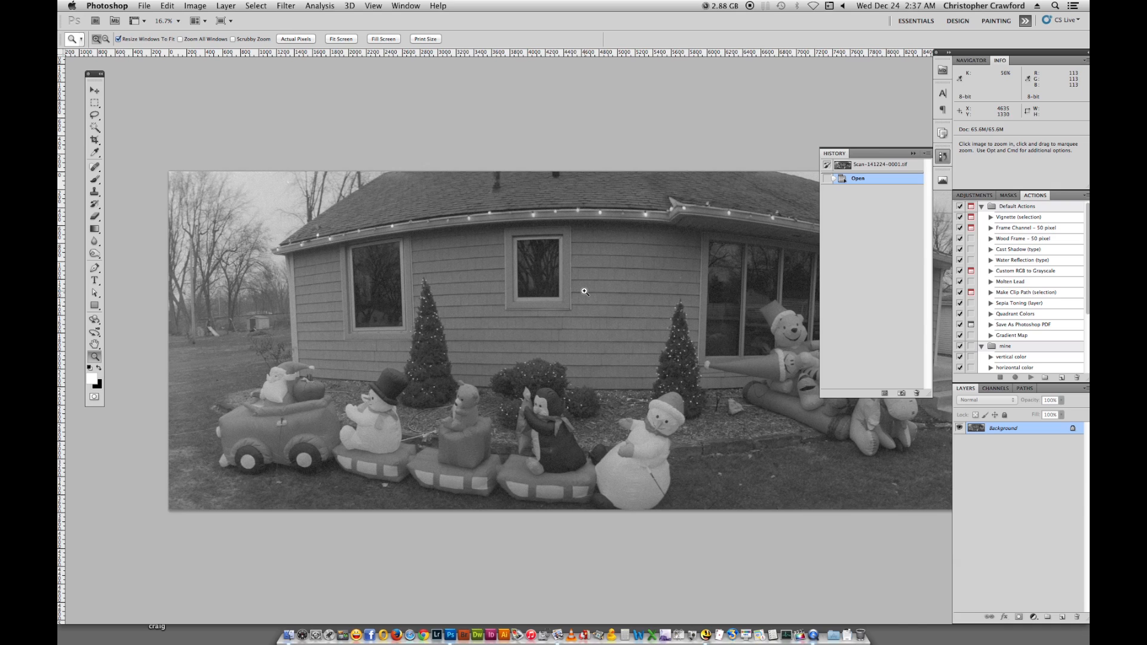
{"action": "left_click", "coordinate": [912, 154]}
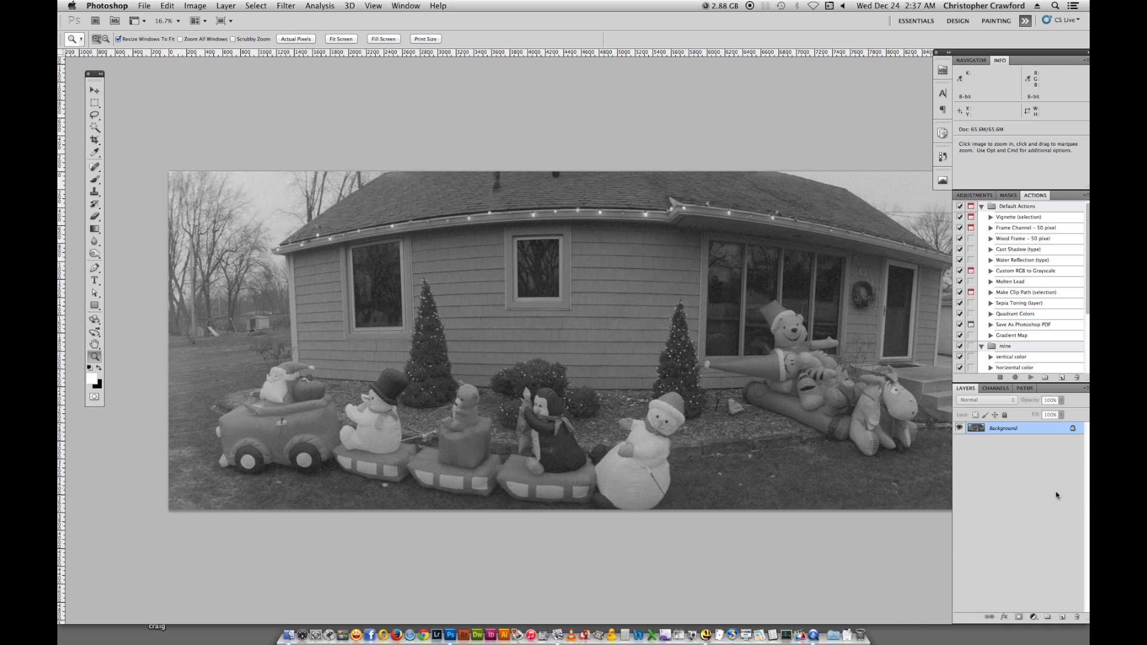
Add a Curves adjustment layer, anchor the curve's midpoint and raise the highlights from input 166 to output 196
{"action": "left_click", "coordinate": [1034, 617]}
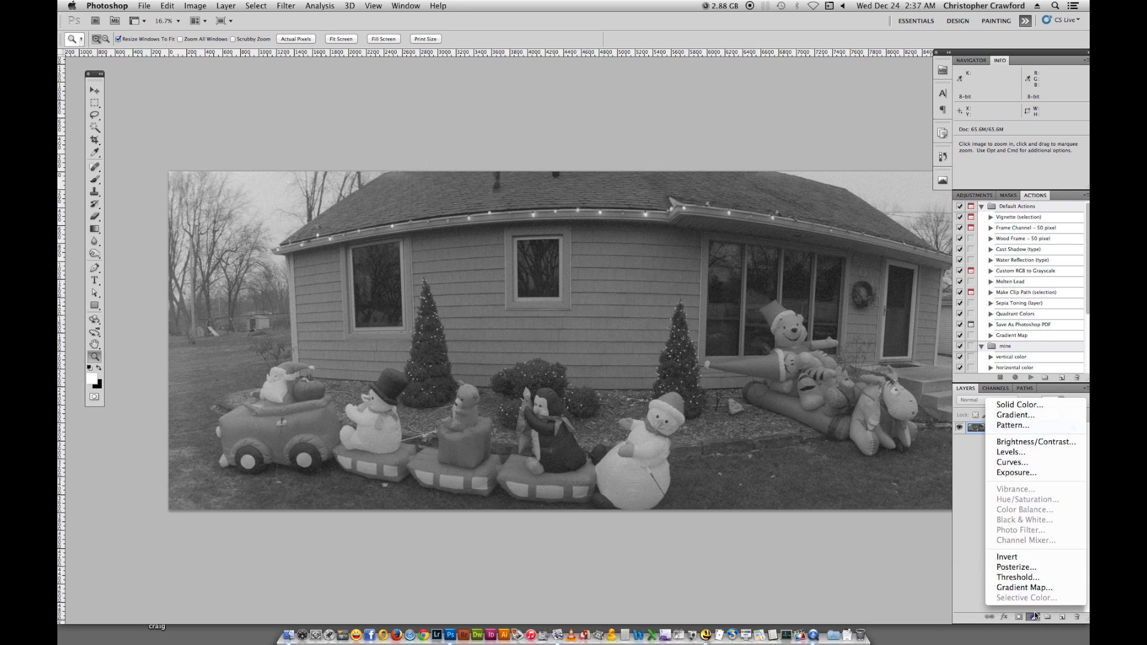
{"action": "left_click", "coordinate": [1026, 463]}
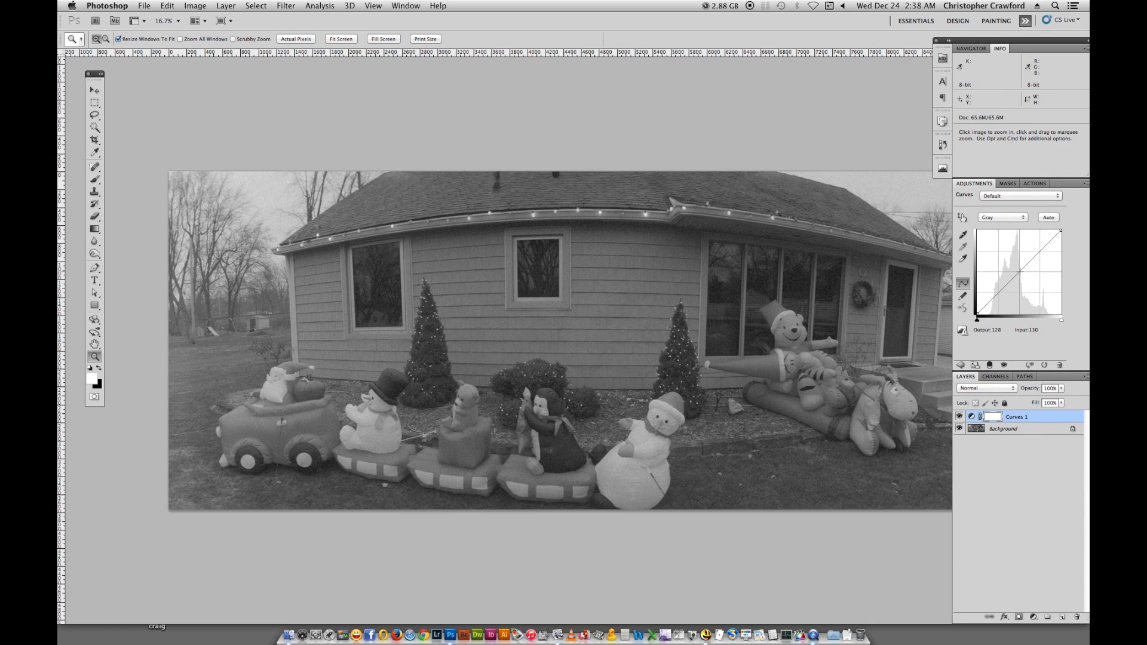
{"action": "left_click", "coordinate": [1020, 272]}
{"action": "left_click_drag", "start_coordinate": [1039, 253], "coordinate": [1032, 249]}
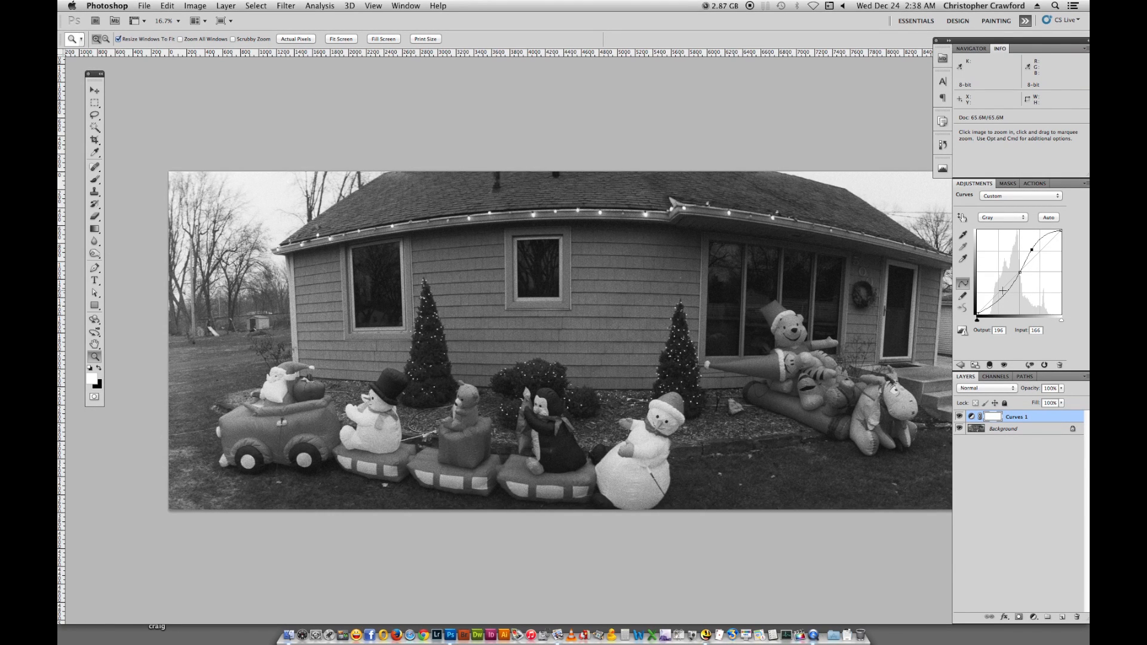
Add a second Curves adjustment layer, lift the midtones slightly and raise the highlights from input 181 to output 237
{"action": "left_click", "coordinate": [1033, 617]}
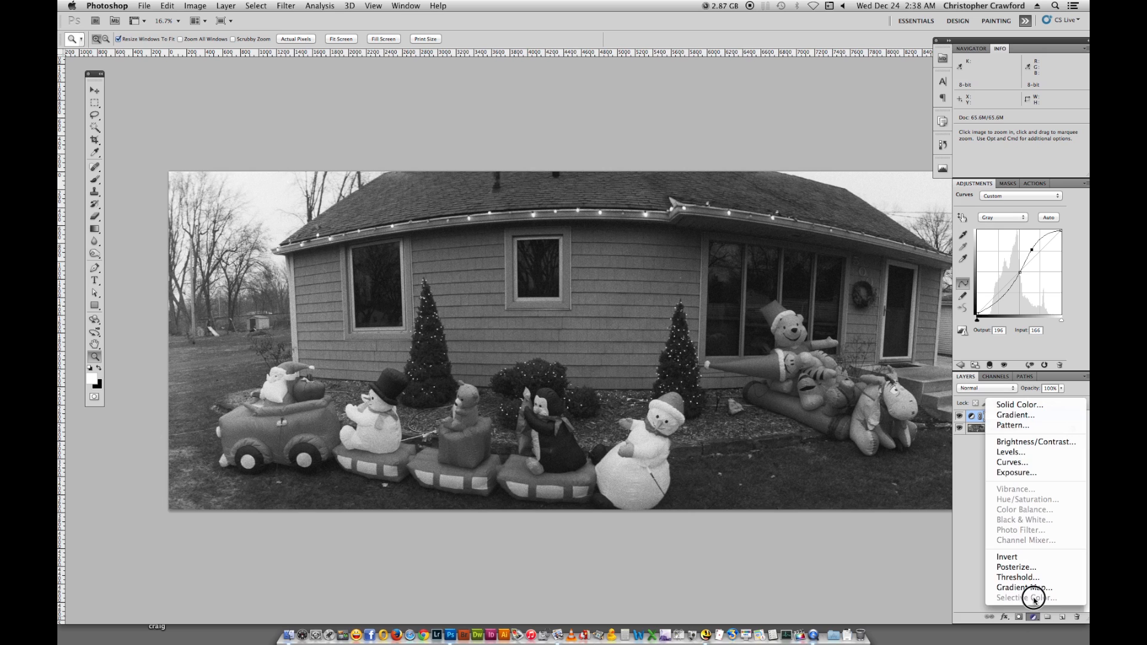
{"action": "left_click", "coordinate": [1011, 462]}
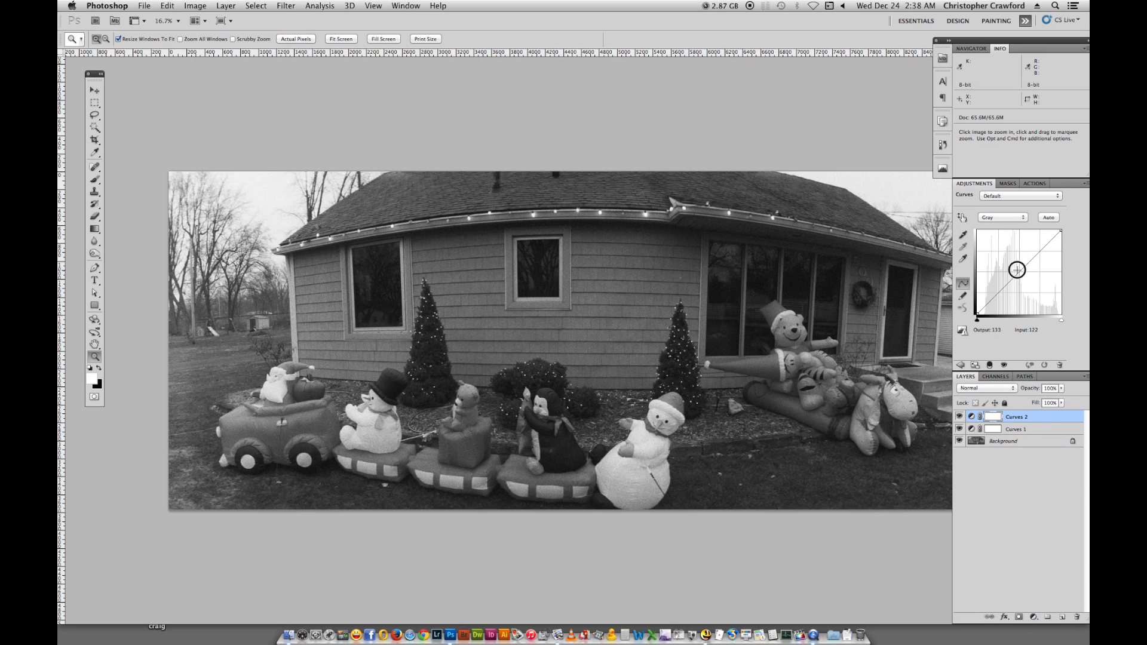
{"action": "left_click", "coordinate": [1015, 266]}
{"action": "left_click_drag", "start_coordinate": [1030, 253], "coordinate": [1037, 236]}
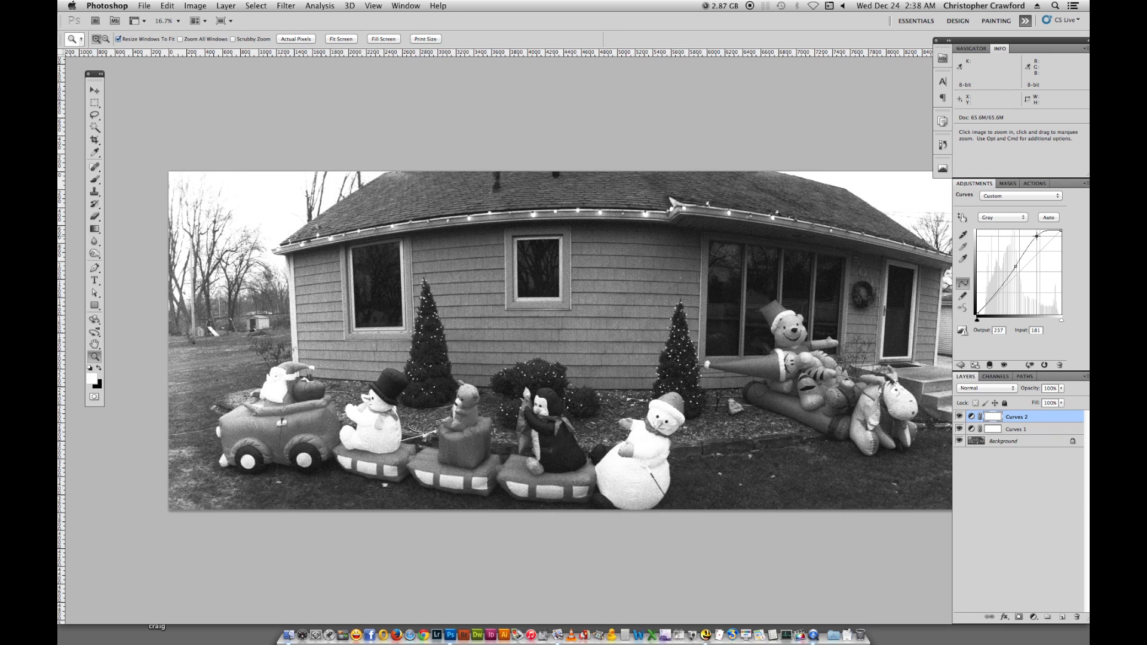
Darken the second curve's shadows with a point at input 58, output 54 and a further point near the black end
{"action": "left_click_drag", "start_coordinate": [995, 291], "coordinate": [996, 296]}
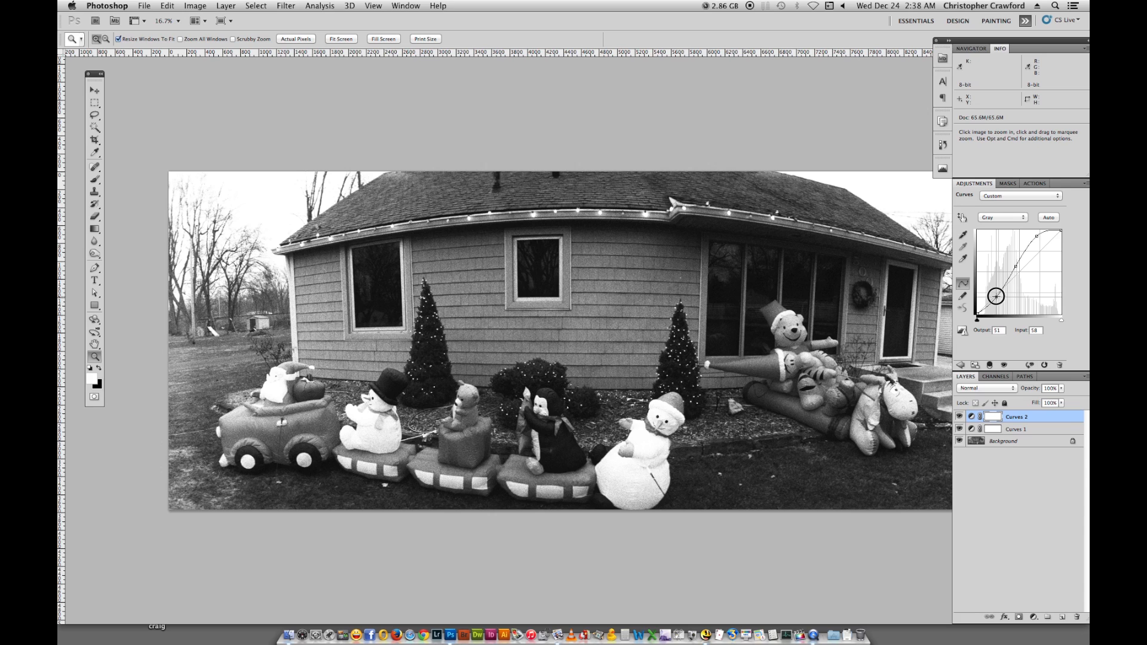
{"action": "left_click_drag", "start_coordinate": [995, 296], "coordinate": [996, 295]}
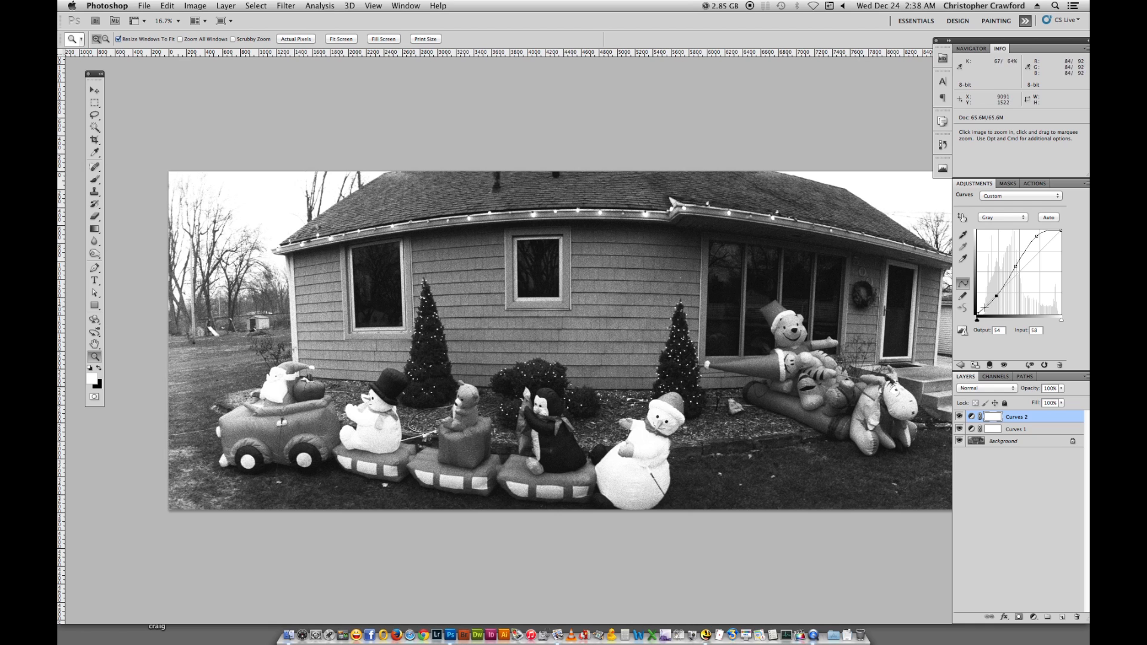
{"action": "left_click", "coordinate": [986, 307]}
{"action": "left_click_drag", "start_coordinate": [985, 307], "coordinate": [985, 308]}
Soften the second curve's highlights by lowering the point at input 181 and setting an upper point at input 221, output 241
{"action": "left_click", "coordinate": [1050, 232]}
{"action": "left_click", "coordinate": [1037, 240]}
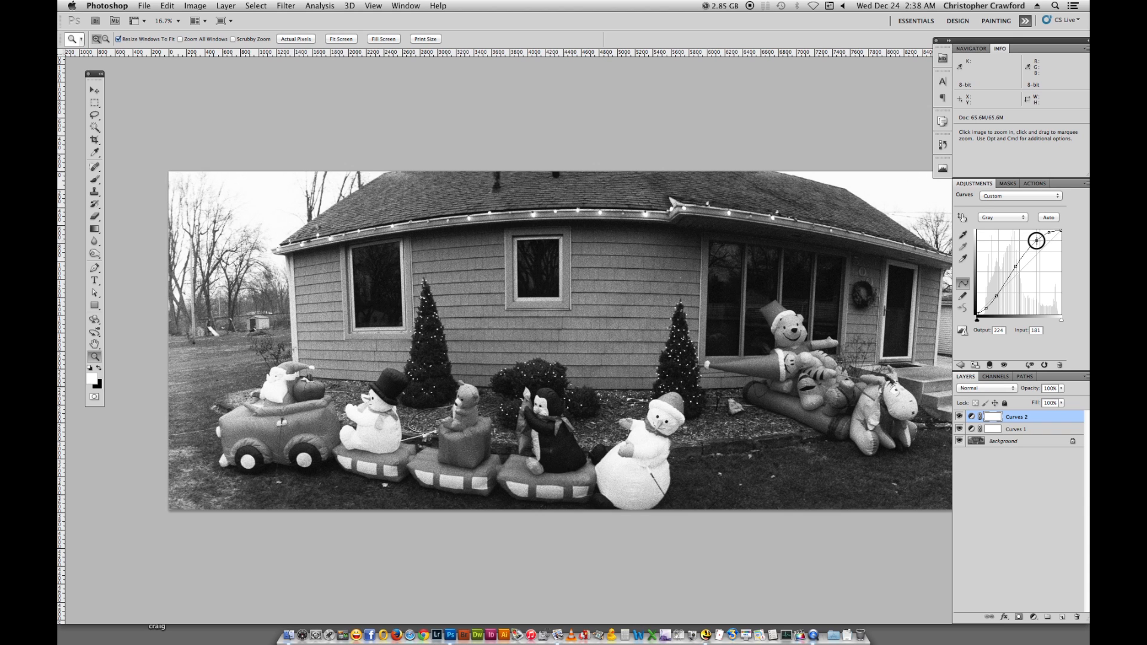
{"action": "left_click_drag", "start_coordinate": [1036, 240], "coordinate": [1050, 235]}
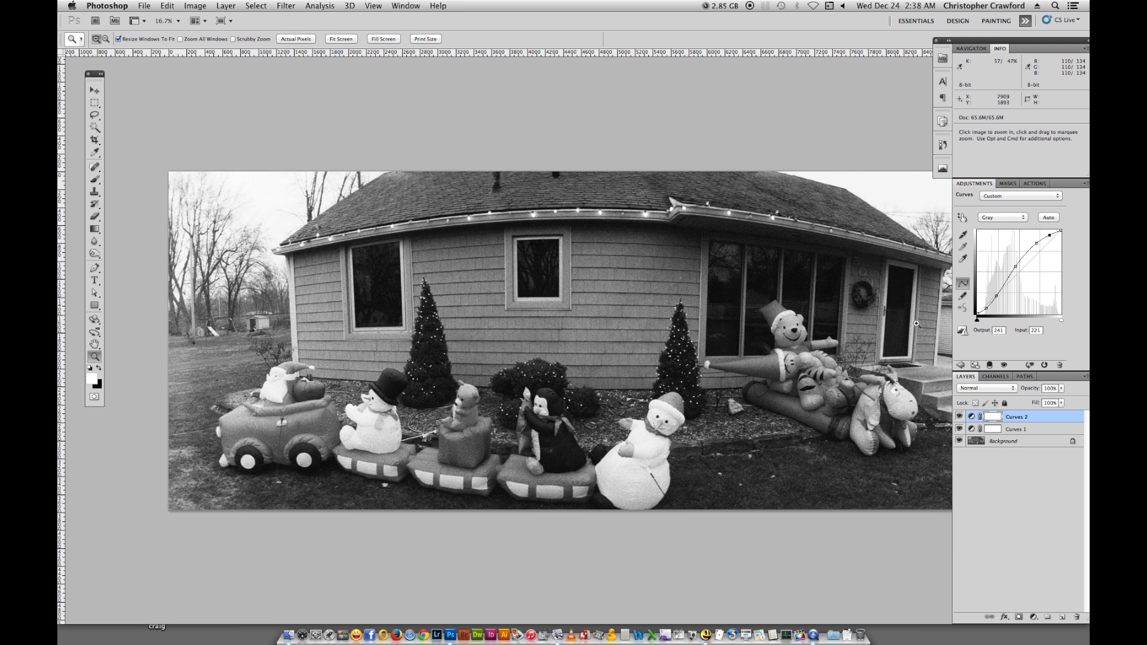
Refine the second curve with the midtones at input 122, output 137 and the shadow point at input 63, output 54
{"action": "left_click_drag", "start_coordinate": [1036, 243], "coordinate": [1018, 270]}
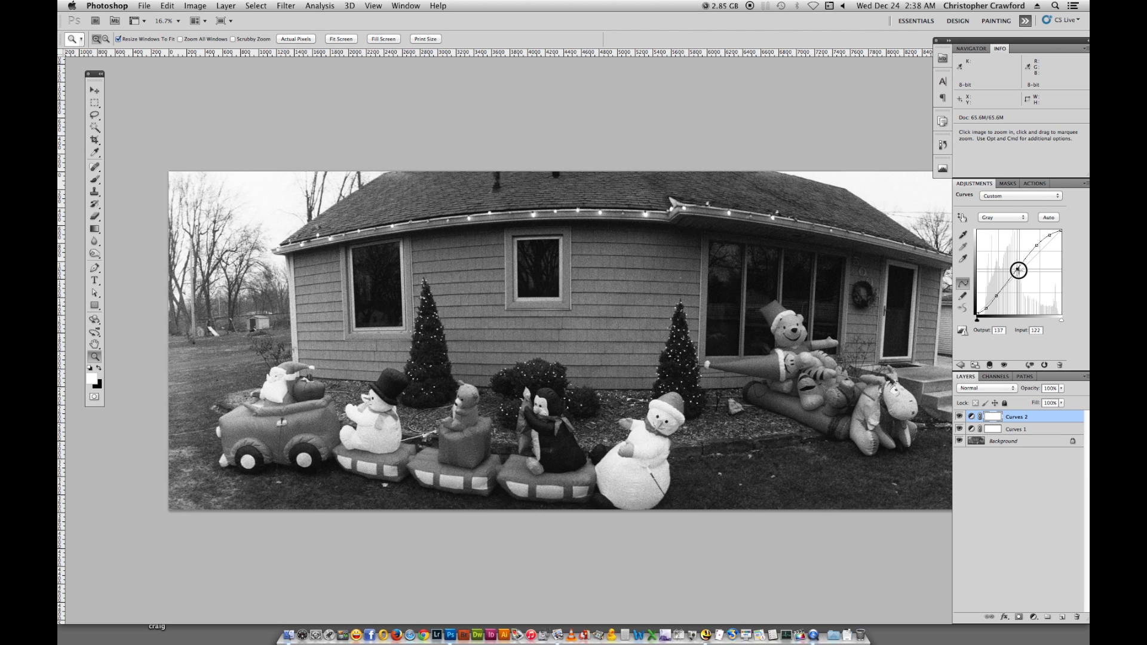
{"action": "left_click_drag", "start_coordinate": [1001, 294], "coordinate": [1000, 294]}
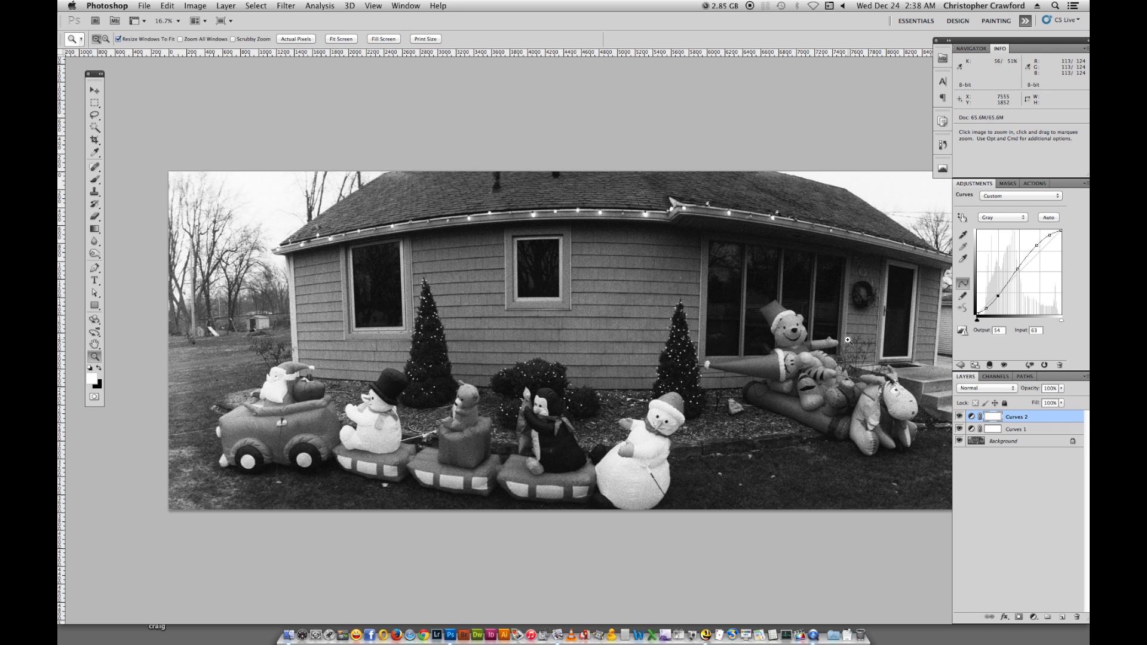
Add a third Curves adjustment layer, raise its midtones slightly and set a shadow point at input 59, output 61
{"action": "left_click_drag", "start_coordinate": [869, 354], "coordinate": [820, 346]}
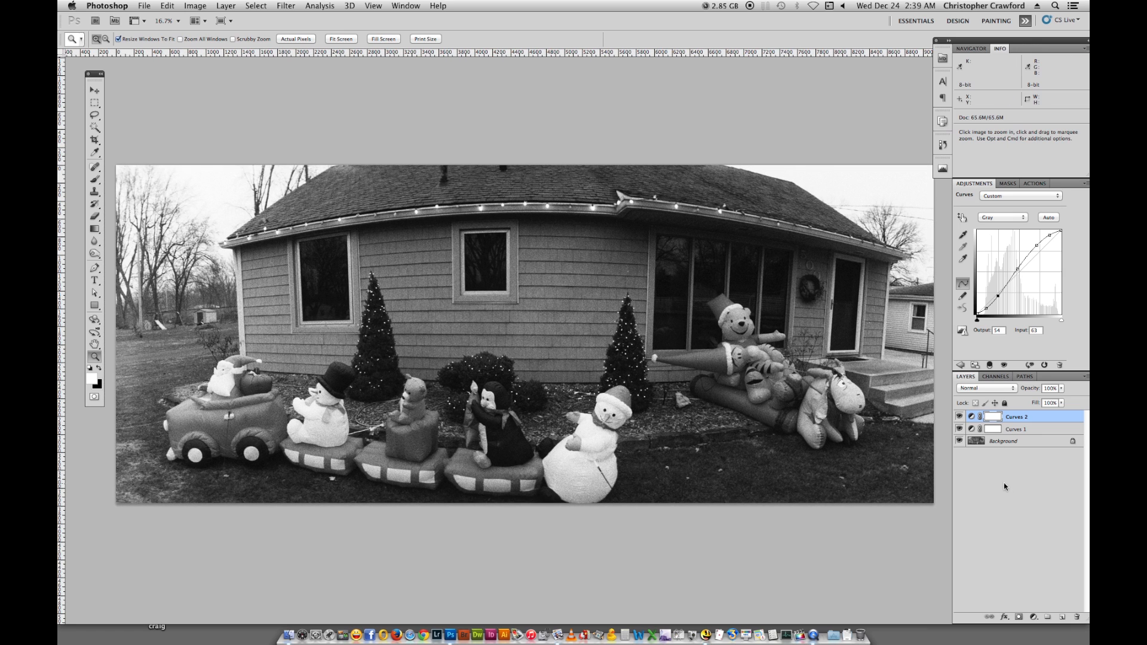
{"action": "left_click", "coordinate": [1033, 616]}
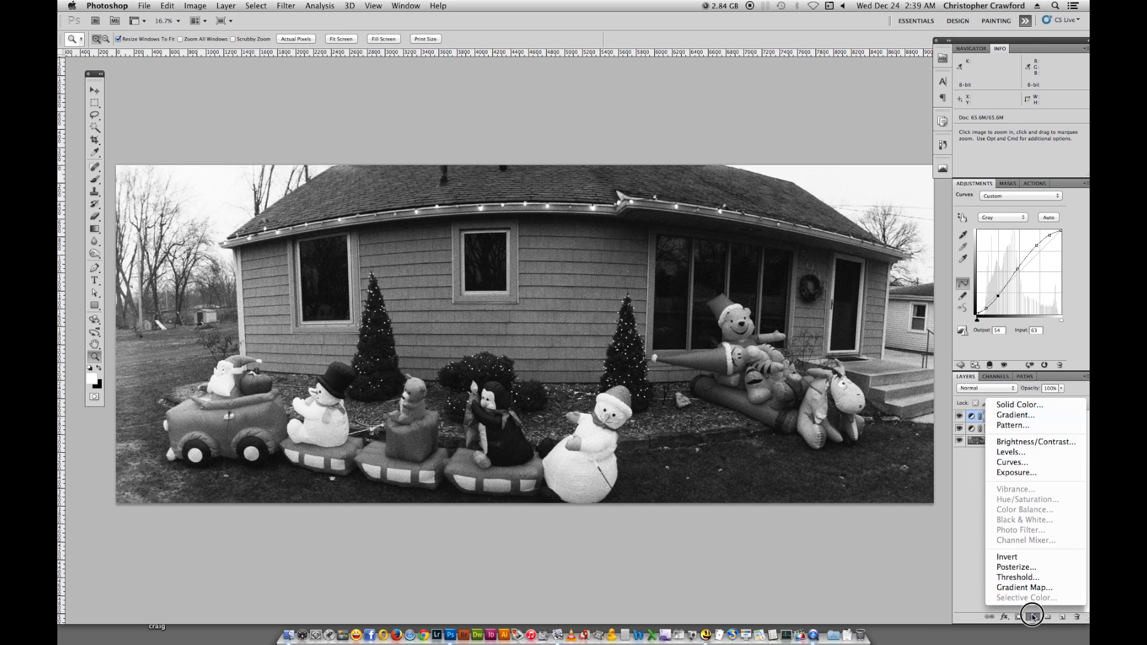
{"action": "left_click", "coordinate": [1012, 462]}
{"action": "left_click_drag", "start_coordinate": [1015, 272], "coordinate": [1014, 269]}
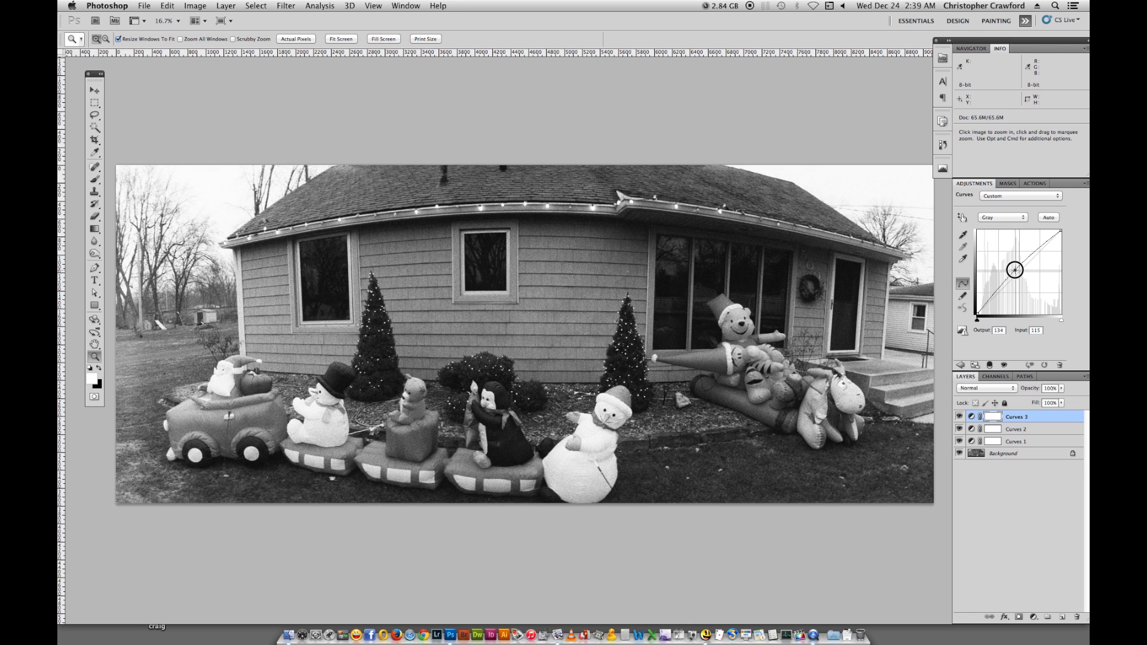
{"action": "left_click_drag", "start_coordinate": [1015, 271], "coordinate": [1016, 270]}
{"action": "left_click", "coordinate": [996, 294]}
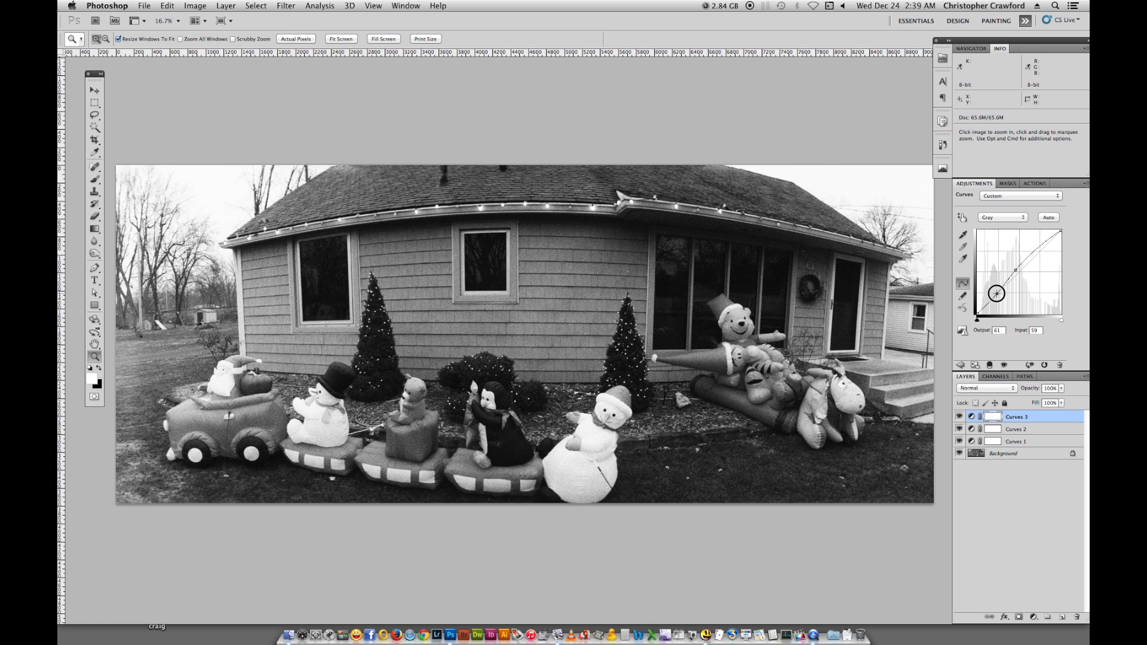
{"action": "left_click_drag", "start_coordinate": [996, 293], "coordinate": [996, 292]}
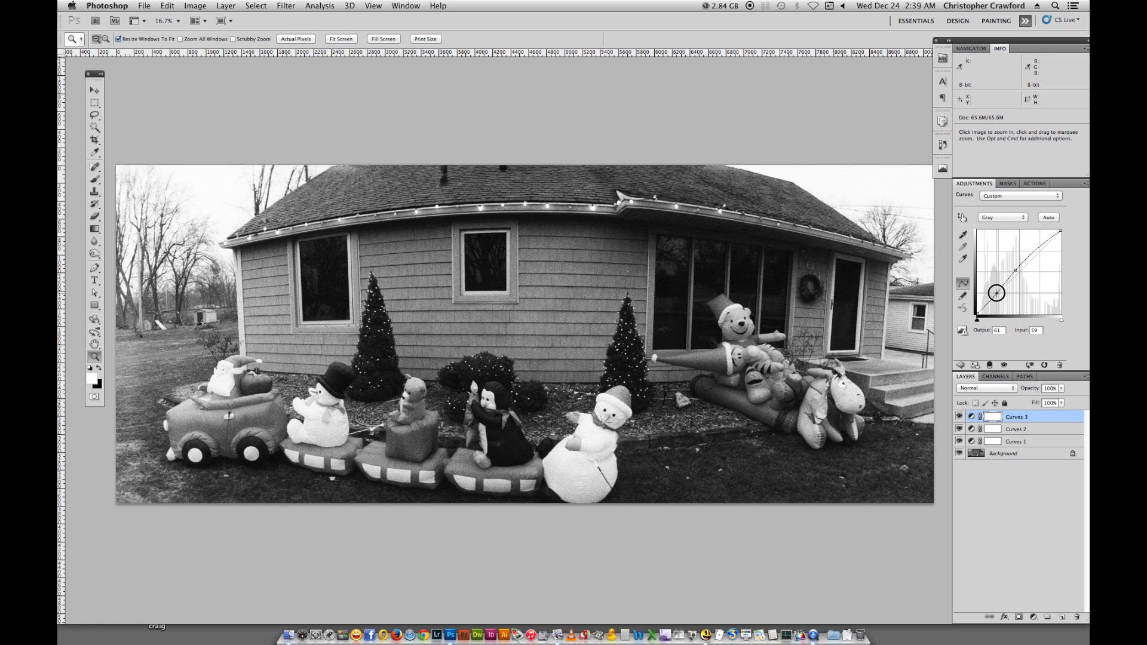